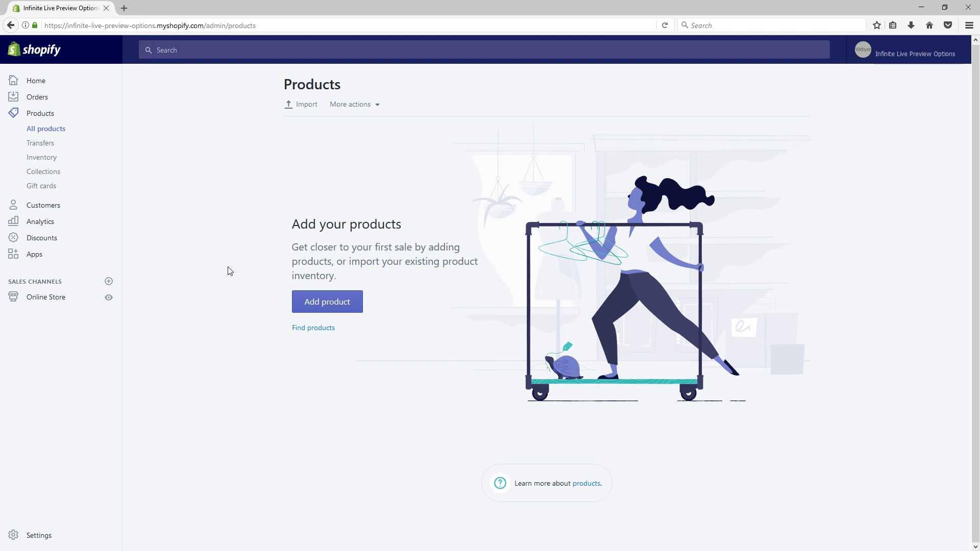
- Create a new product titled "Customizable Bottle" with the description "dfgsdfgsf"
left_click(312, 307)
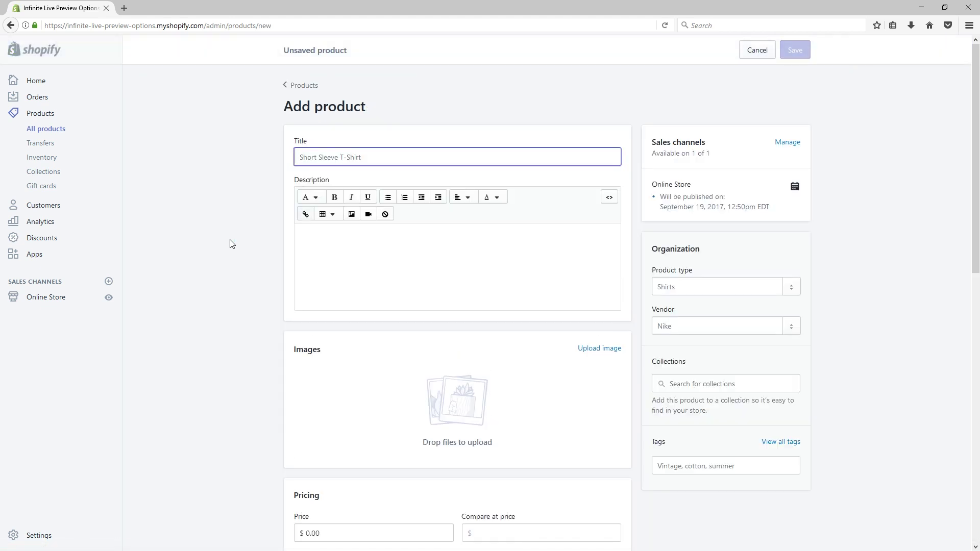
type("Custom ")
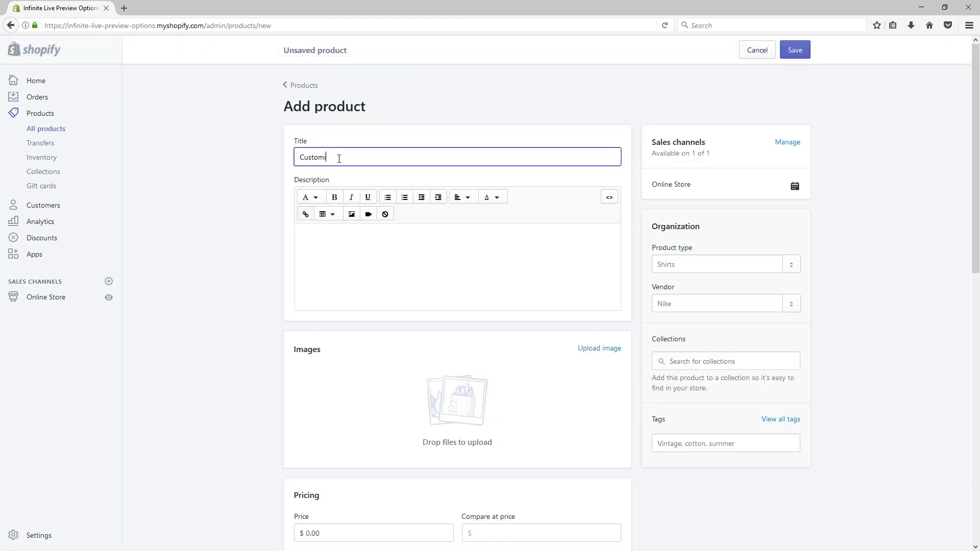
type("izable Bottle")
left_click(388, 265)
type("dfgsdfgsf")
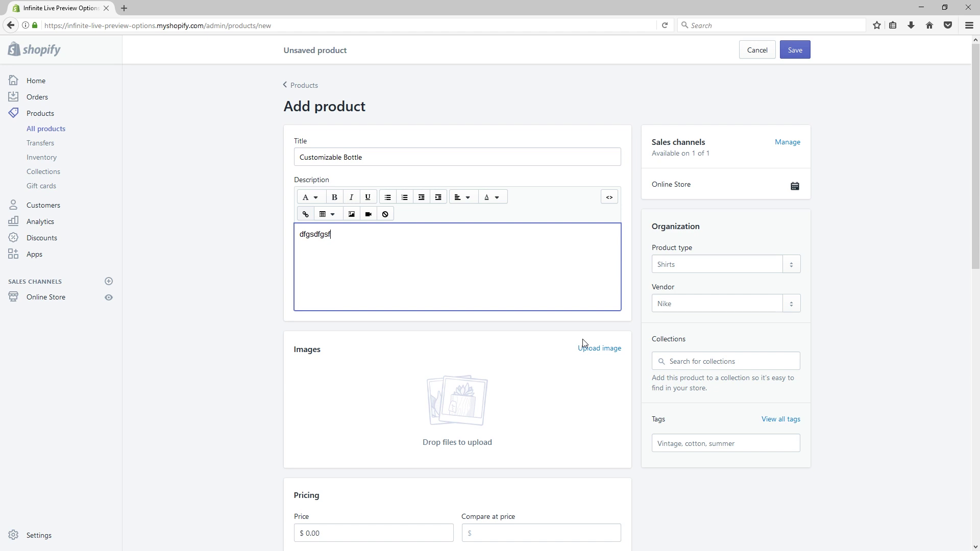
- Upload the grey bottle image, set the product's price to $20, and save the product
left_click(592, 350)
double_click(83, 82)
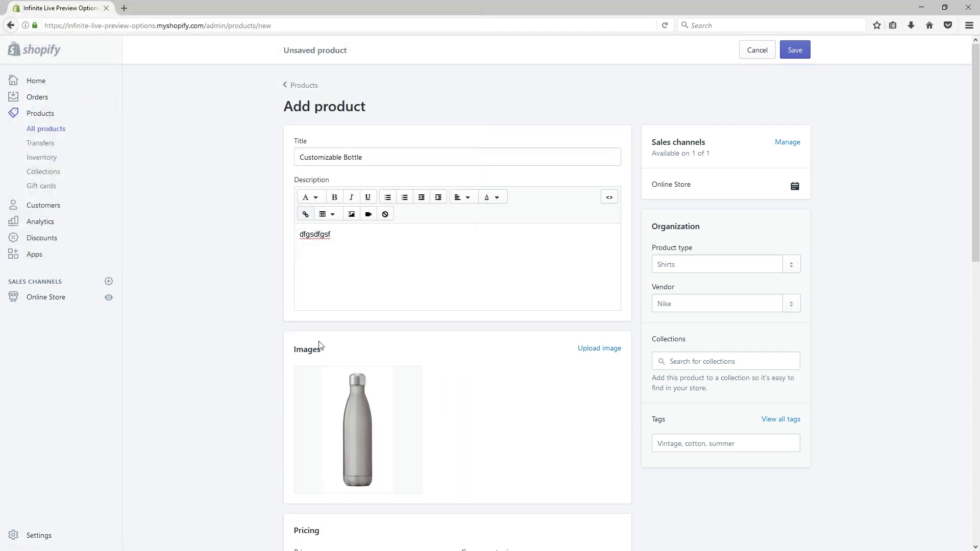
scroll(348, 344, "down", 3)
left_click(331, 396)
left_click_drag(331, 396, 273, 392)
type("20")
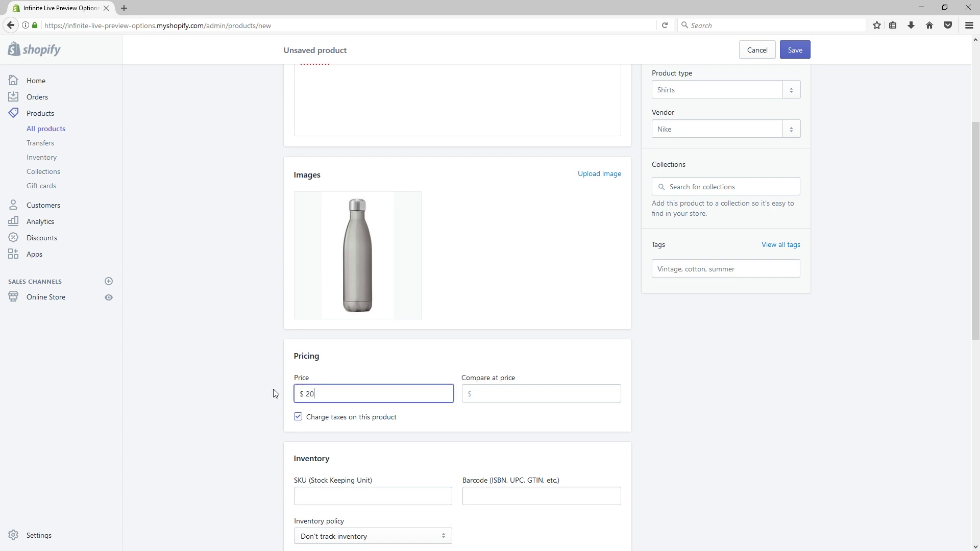
left_click(792, 53)
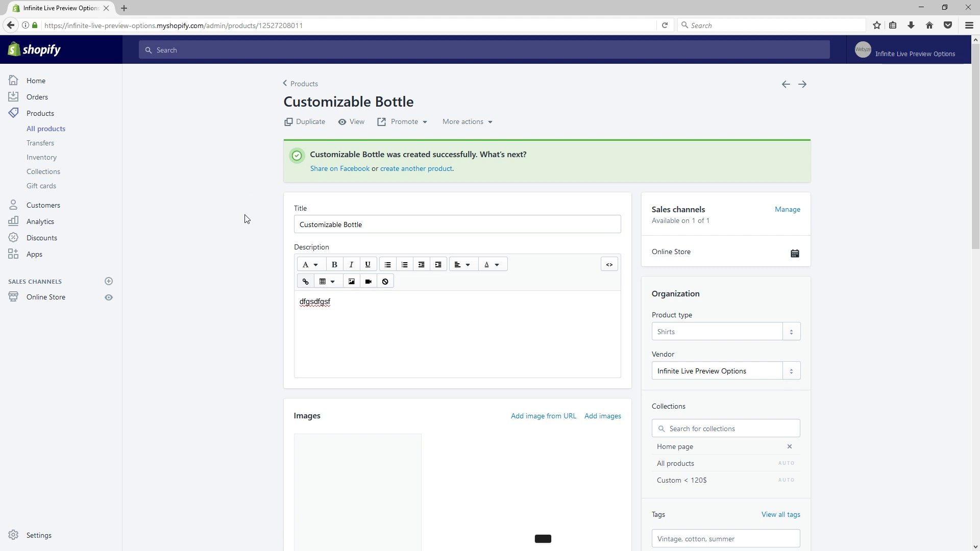
- View the Customizable Bottle page in the online store and return to the admin
left_click(348, 123)
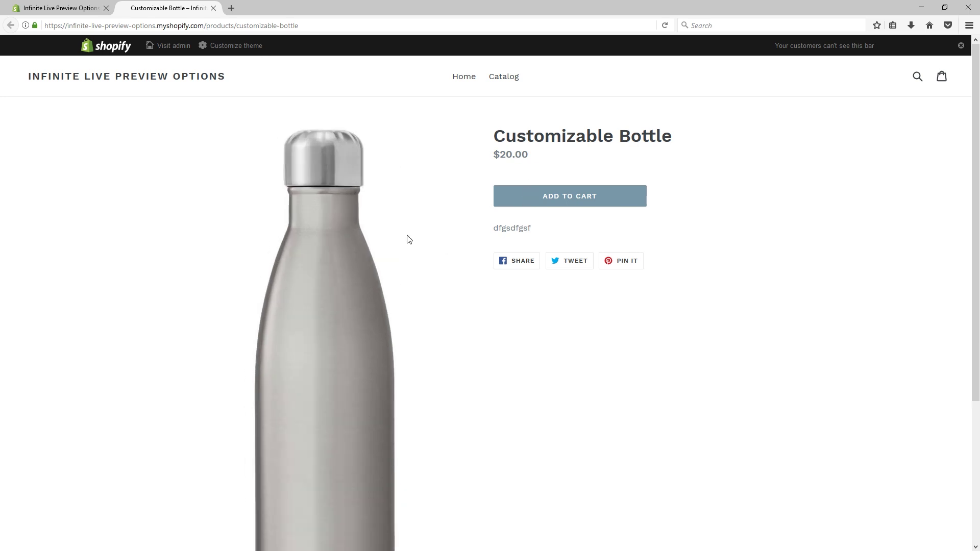
left_click(57, 7)
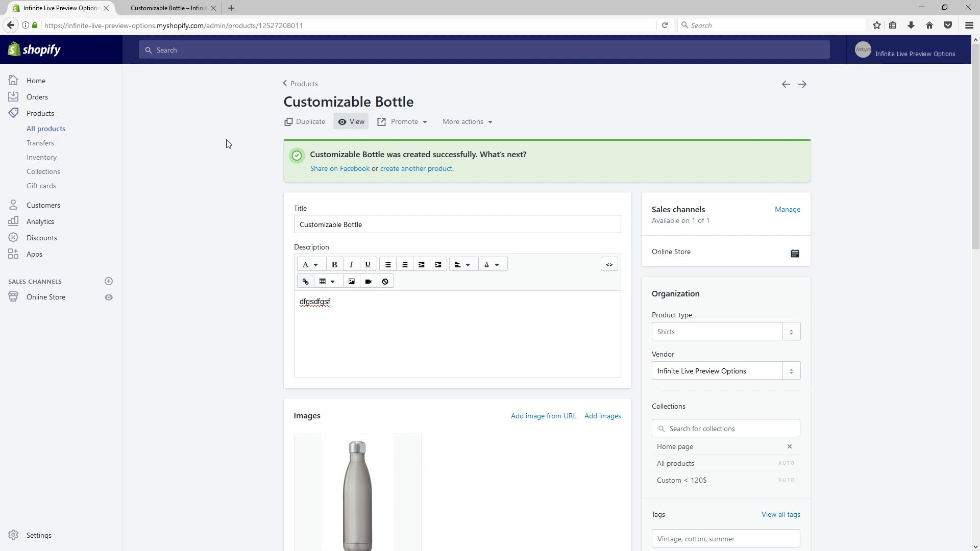
- Open the Infinite Live Preview Options app and start a new set of customization options
left_click(47, 257)
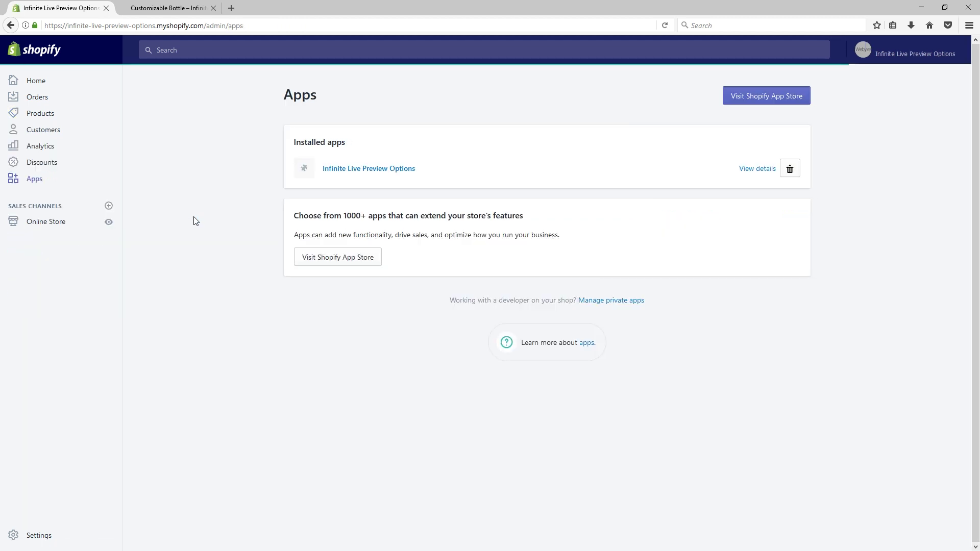
left_click(347, 172)
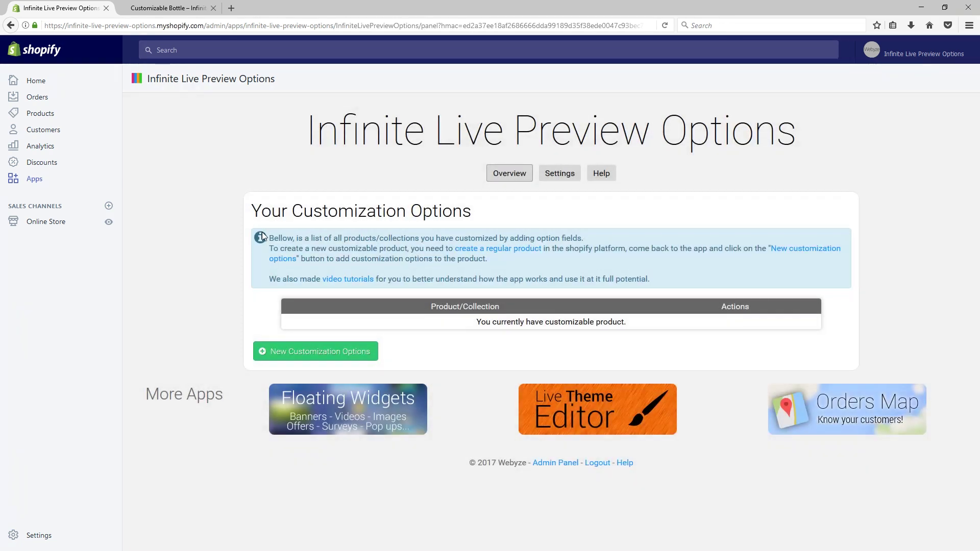
left_click(322, 352)
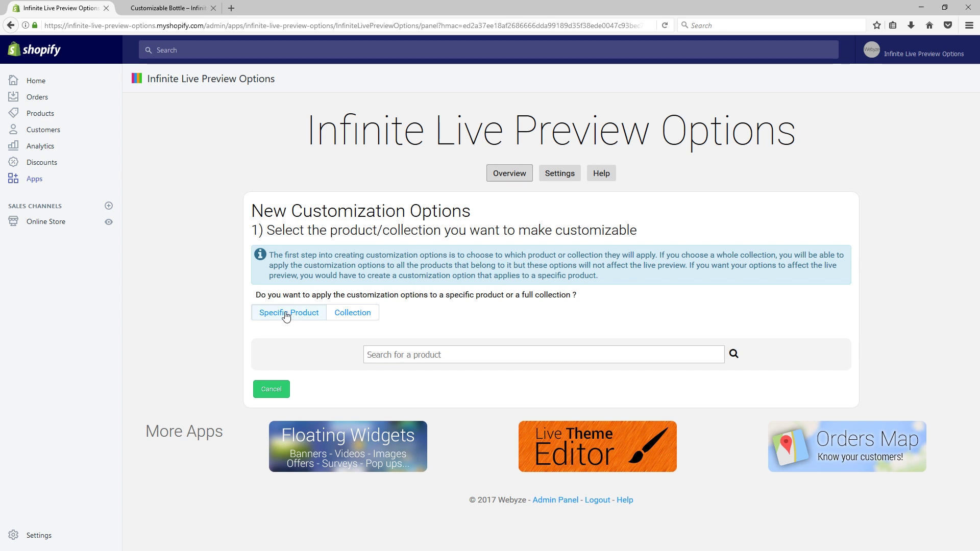
- Search the specific products for "bottle" and select Customizable Bottle as the product to customize
left_click(429, 353)
type("botlle")
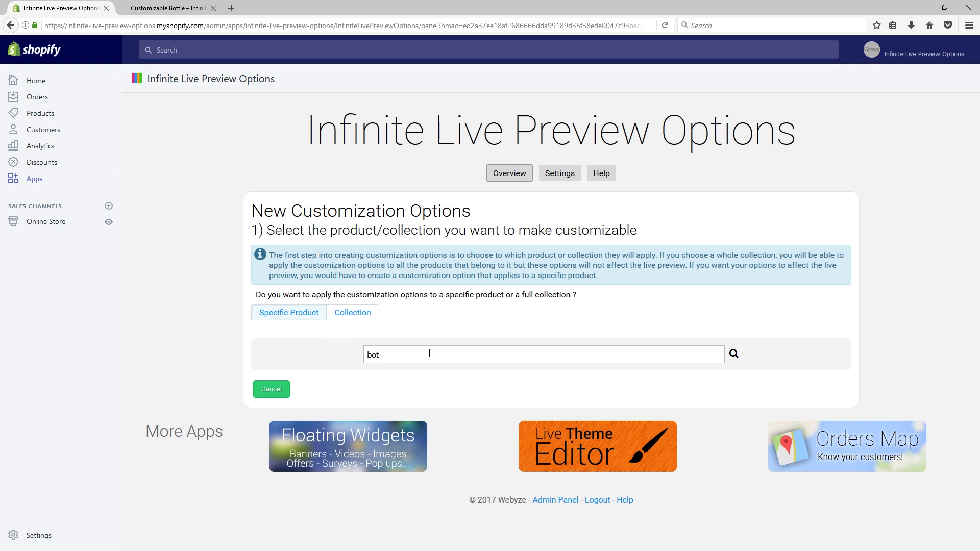
key("BackSpace")
key("BackSpace")
type("tle")
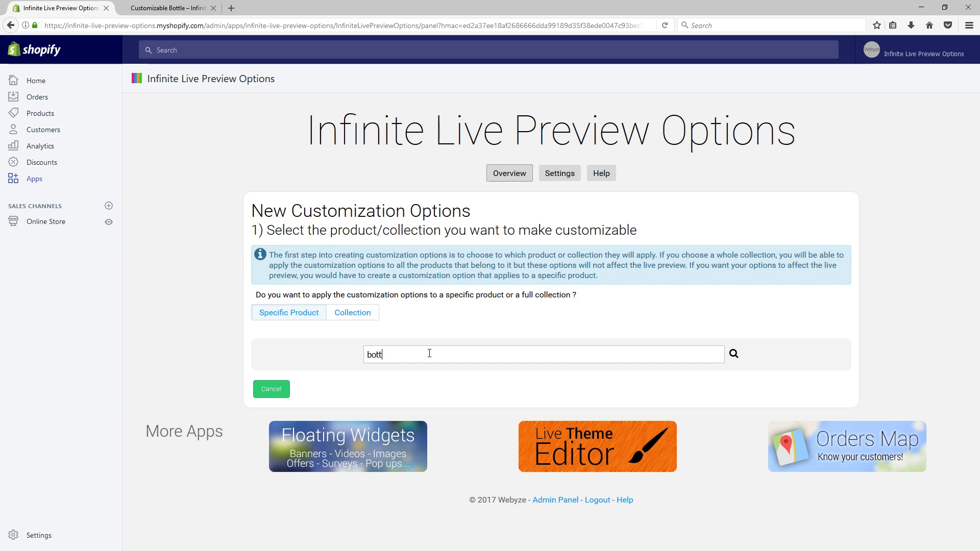
left_click(733, 354)
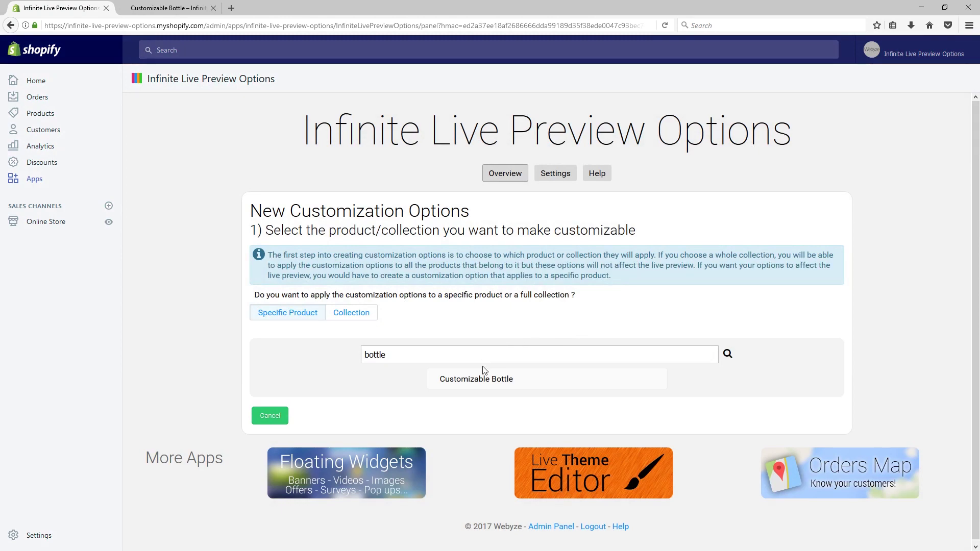
left_click(540, 393)
- Let the product's options affect the image preview and add a color field named "Top Color"
scroll(433, 290, "down", 1)
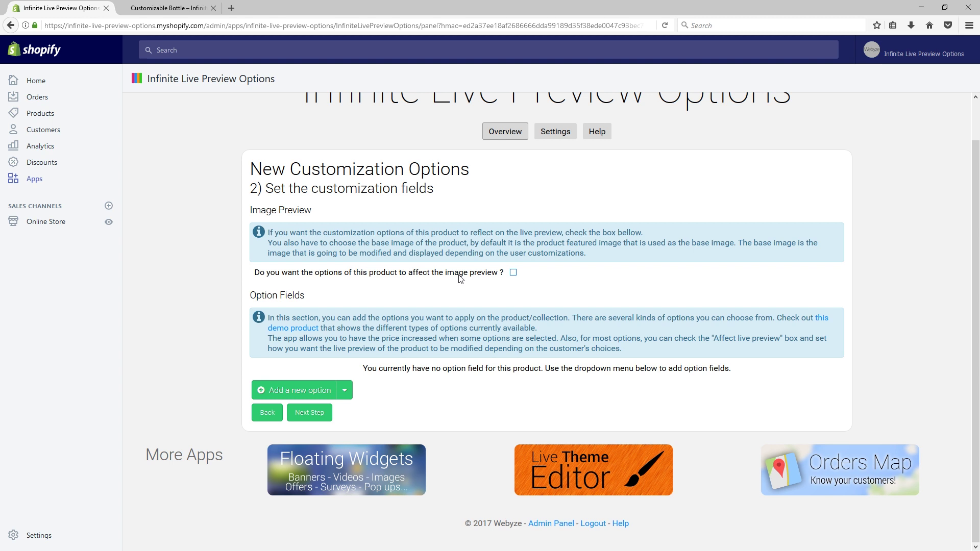
left_click(513, 272)
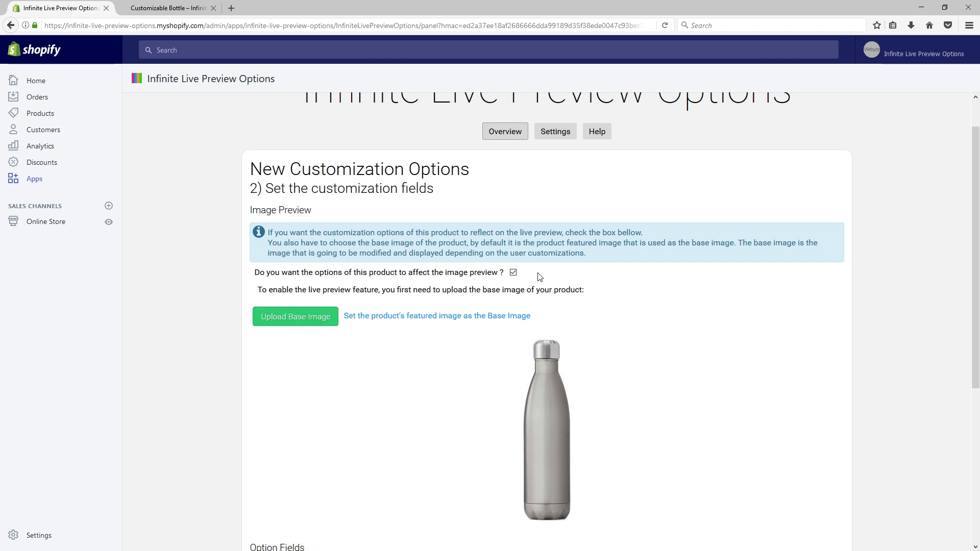
scroll(540, 276, "down", 1)
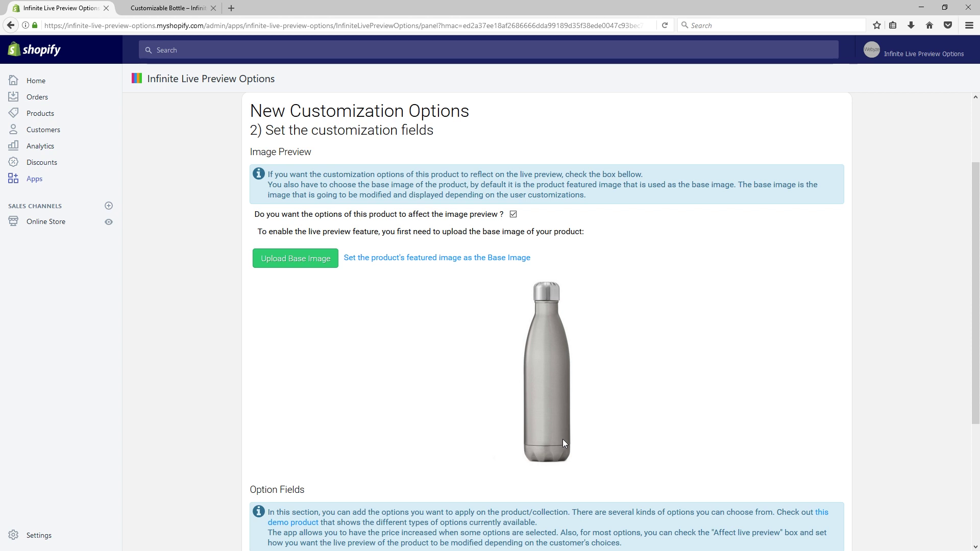
scroll(699, 417, "down", 2)
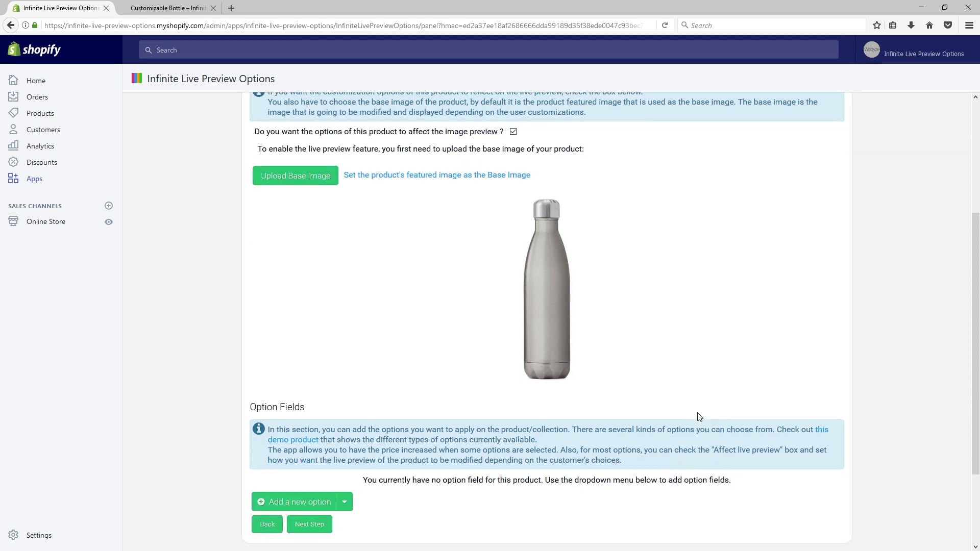
scroll(700, 418, "down", 4)
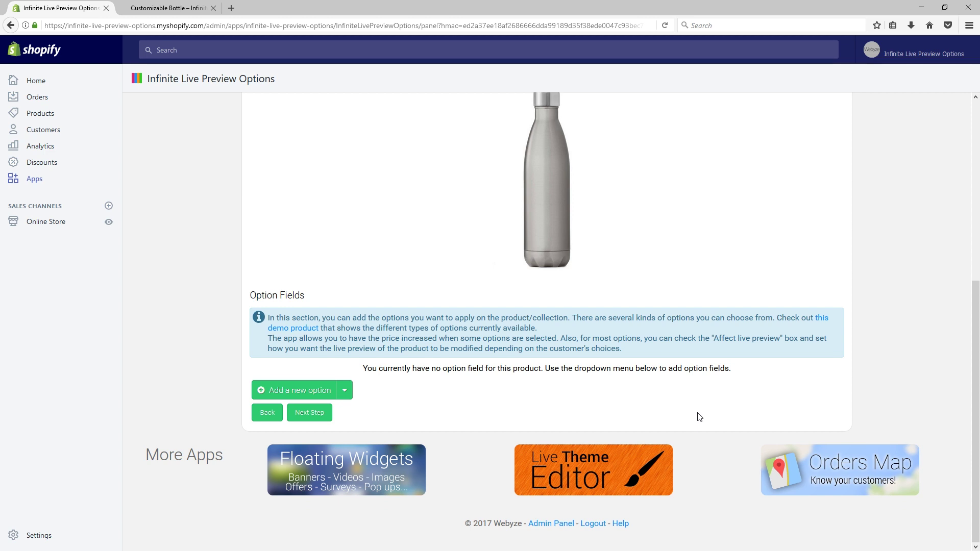
left_click(314, 395)
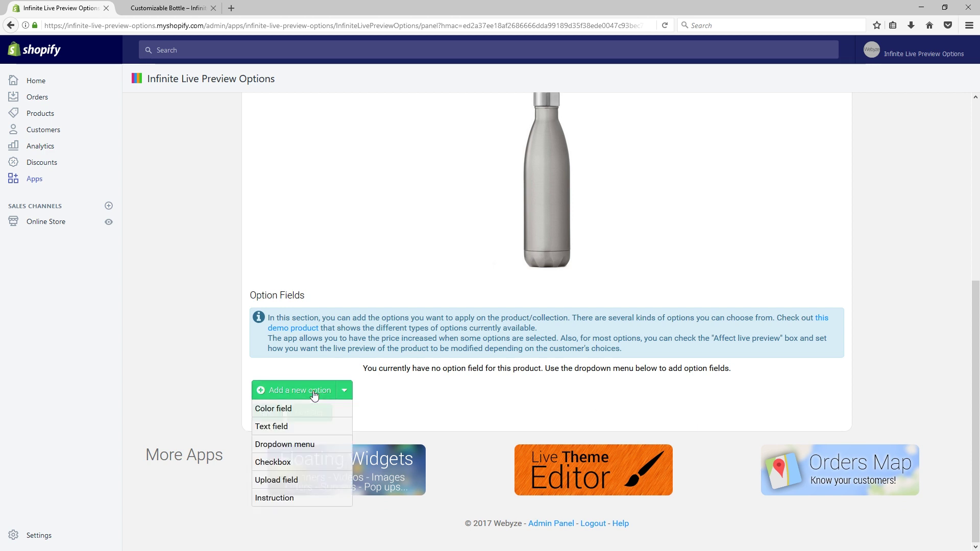
left_click(308, 406)
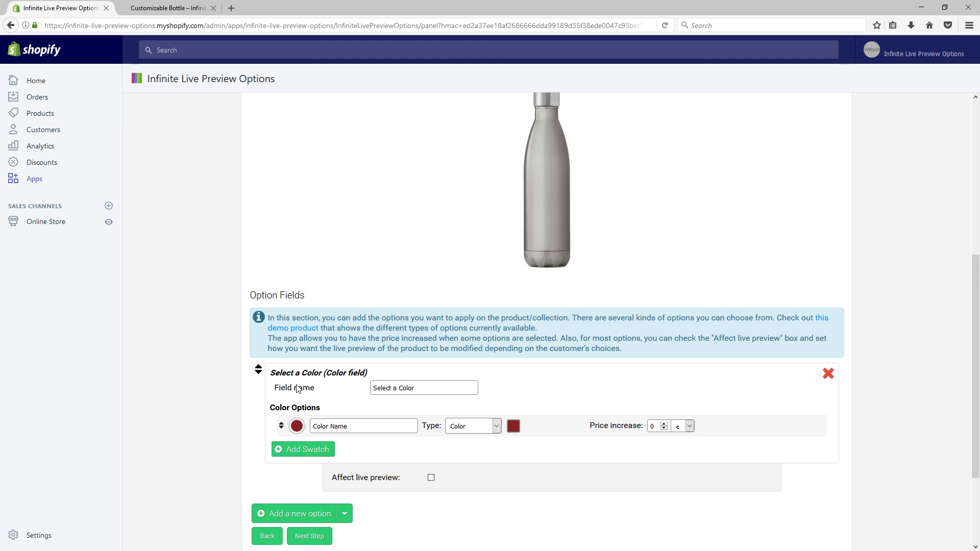
left_click_drag(398, 390, 327, 390)
type("Top")
- Add six more swatches to the Top Color field
scroll(465, 386, "down", 2)
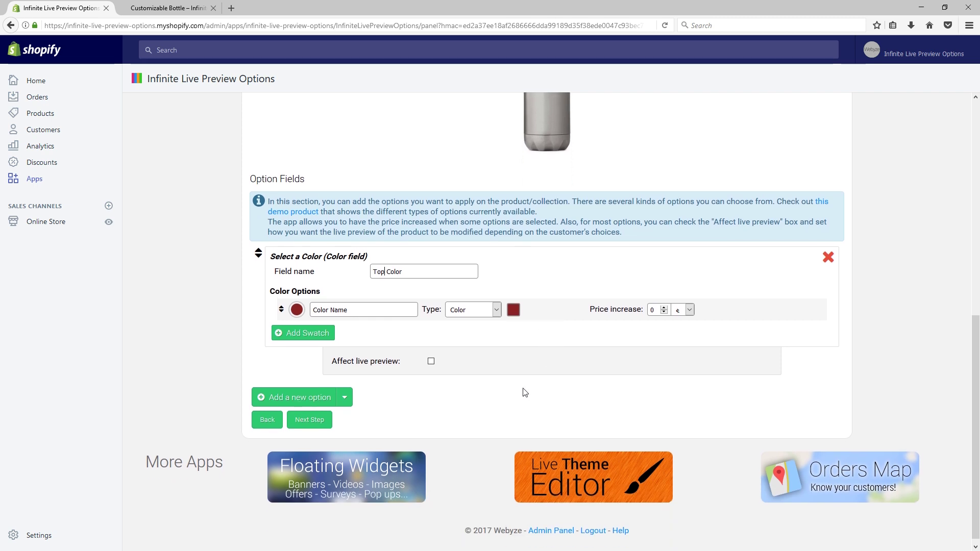
left_click(299, 335)
left_click(300, 357)
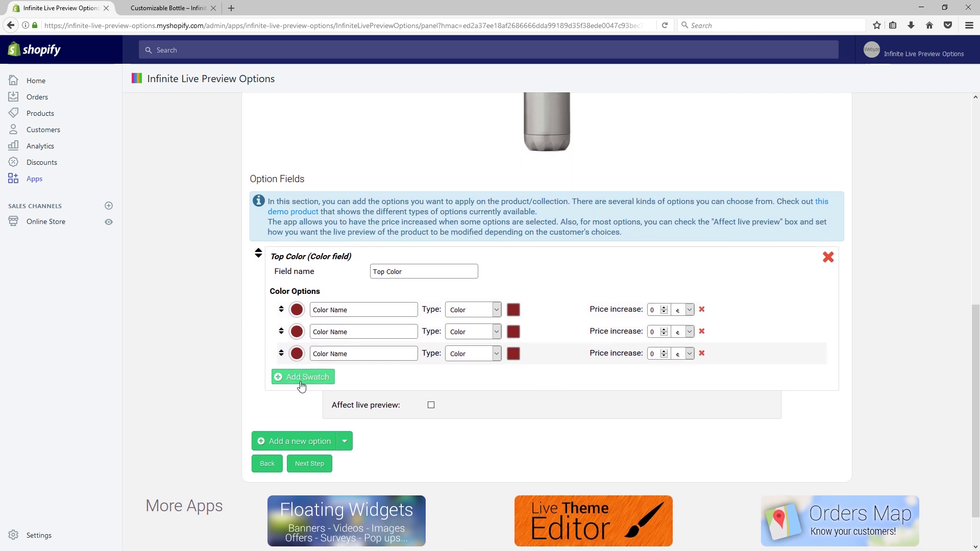
left_click(299, 379)
left_click(299, 400)
left_click(299, 422)
left_click(300, 444)
- Name the first three Top Color swatches Red, Green and Blue
left_click_drag(348, 310, 280, 307)
type("Red")
left_click_drag(348, 332, 250, 333)
type("Gree")
left_click_drag(349, 354, 255, 353)
type("Blue")
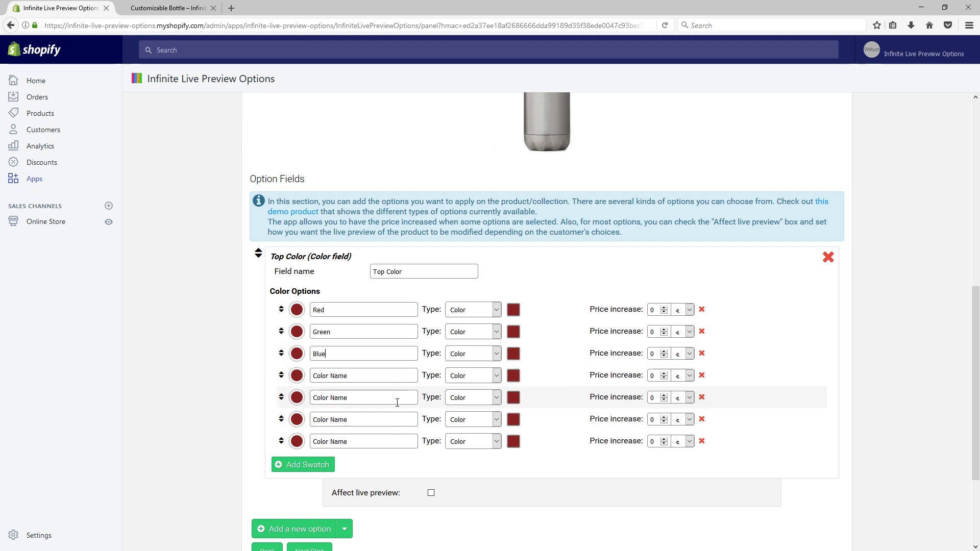
- Name the fourth, fifth and sixth Top Color swatches Yellow, Pink and Black
left_click_drag(390, 377, 247, 365)
type("Yellow")
left_click_drag(364, 394, 225, 393)
type("Pink")
left_click_drag(357, 420, 205, 418)
type("Black")
- Name the seventh swatch "Pattern 1" and add an eighth swatch named "Pattern 2"
left_click_drag(358, 442, 204, 432)
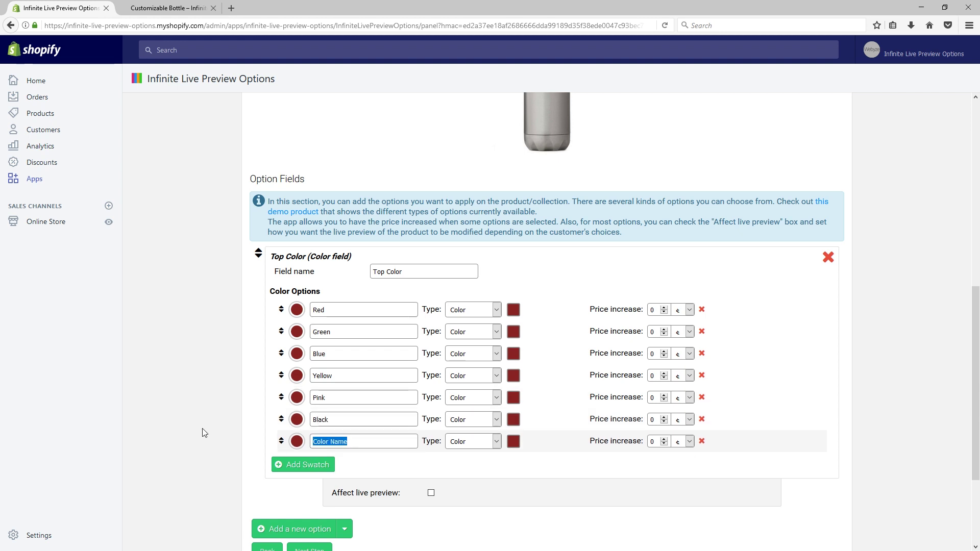
type("Pattern 1")
left_click(280, 466)
left_click_drag(346, 463, 243, 460)
type("Pattern")
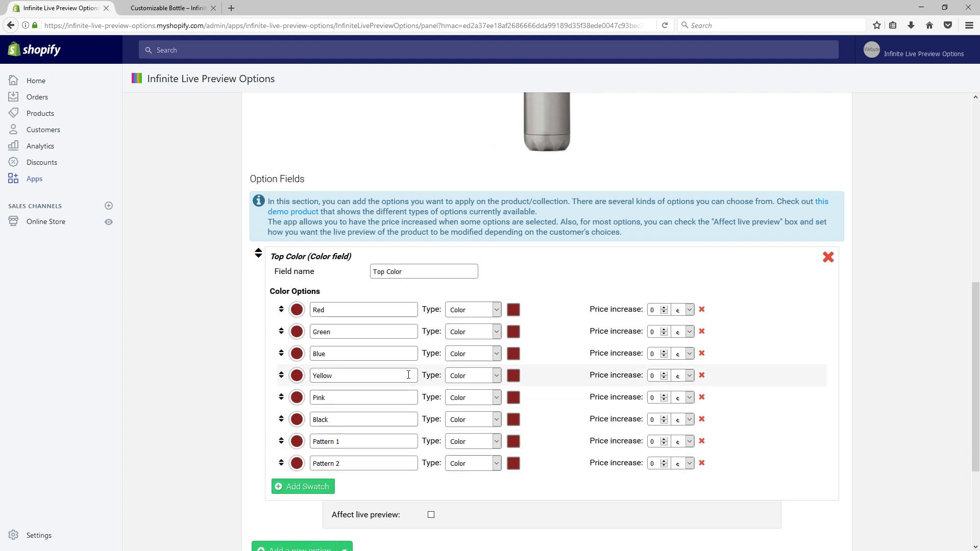
- Set the Red swatch to a light red and the Green swatch to a light green
left_click(513, 310)
left_click(569, 330)
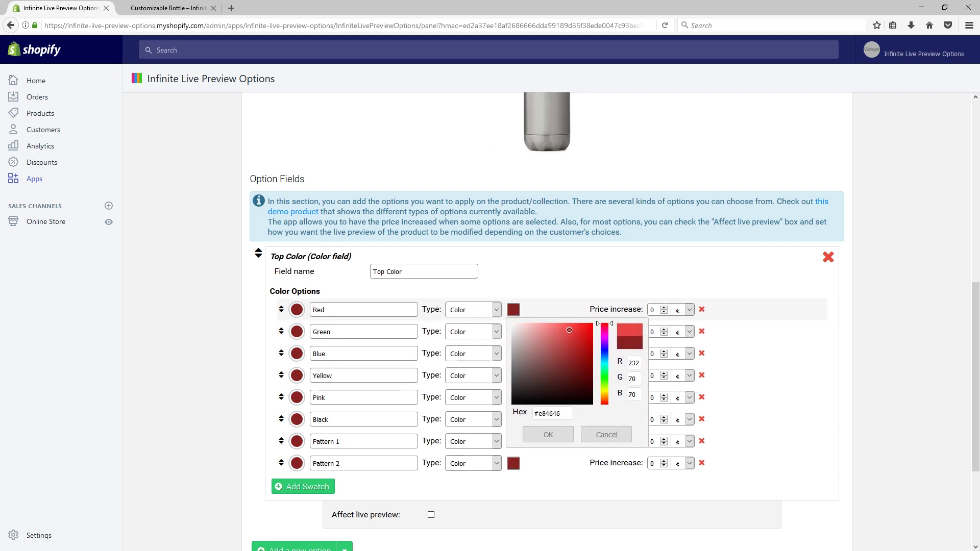
left_click(567, 334)
left_click(548, 435)
left_click_drag(602, 371, 605, 400)
left_click_drag(562, 358, 556, 356)
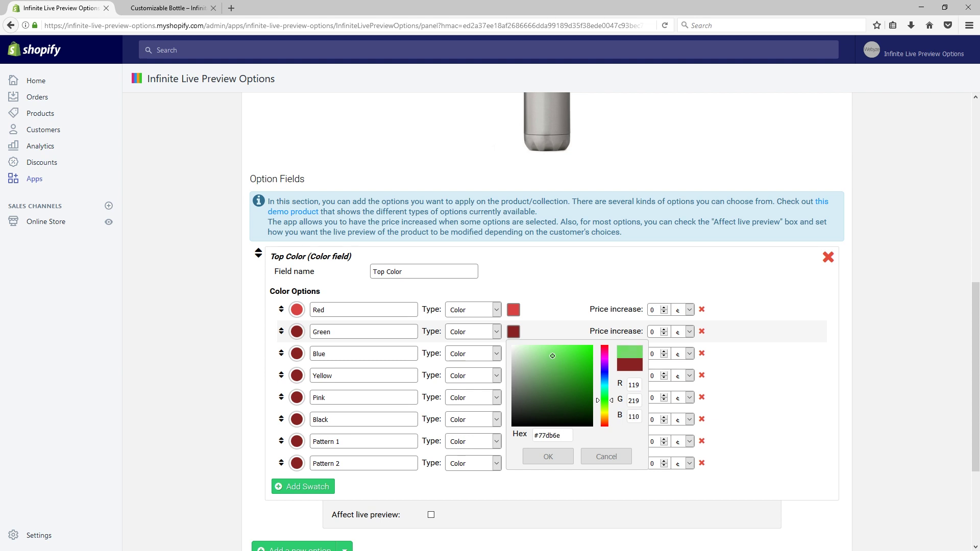
left_click(548, 457)
- Set the Blue swatch's color to a light blue
left_click(513, 354)
left_click(603, 400)
left_click_drag(562, 376, 557, 372)
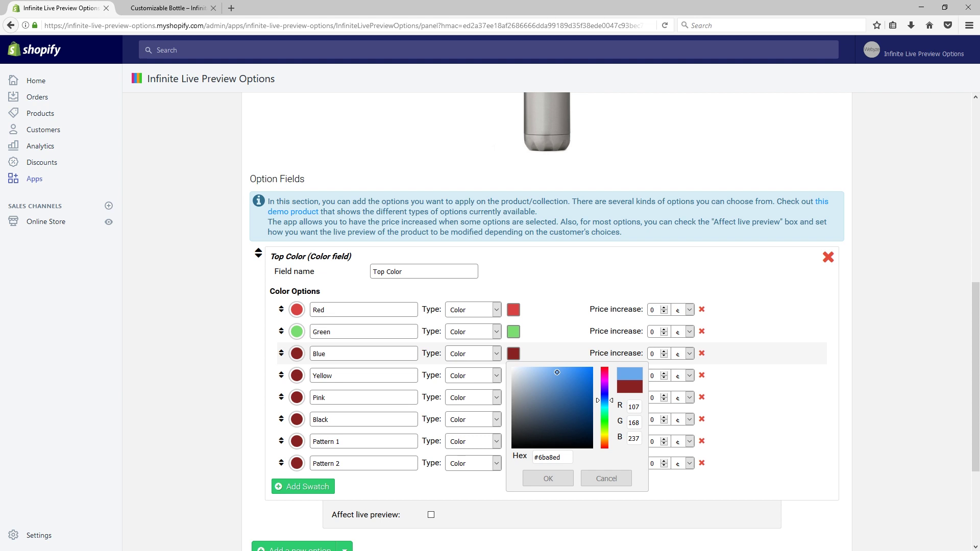
left_click(554, 481)
- Set the Yellow swatch's color to a soft yellow, #e1e359
left_click(513, 376)
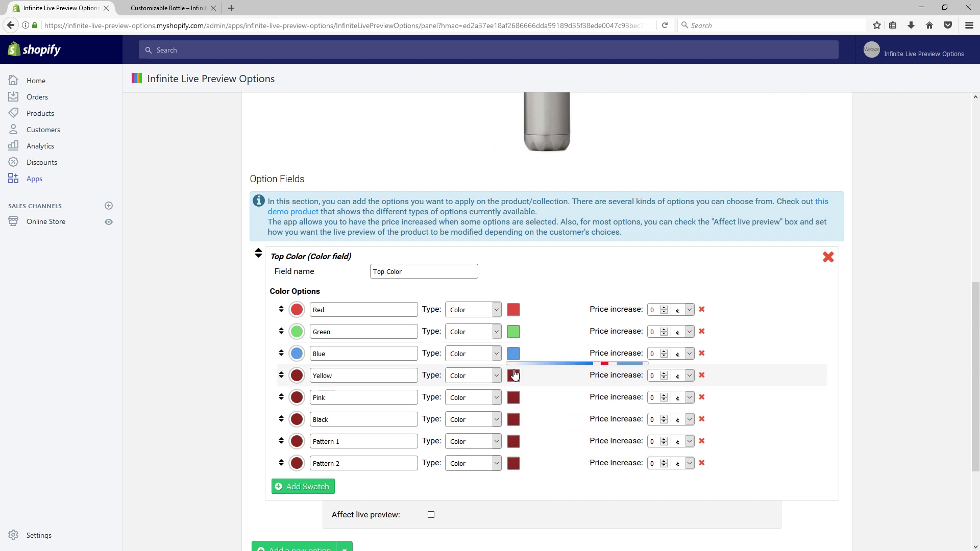
left_click_drag(604, 468, 604, 458)
left_click_drag(566, 413, 554, 396)
left_click_drag(611, 459, 611, 457)
left_click(562, 397)
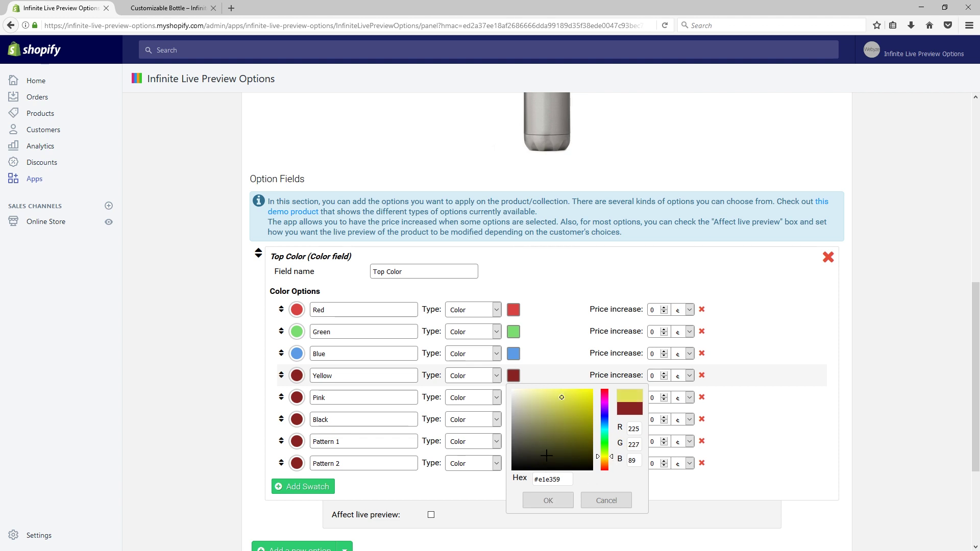
left_click(546, 501)
- Set the Pink swatch's color to a light pink
left_click(513, 397)
left_click(603, 423)
left_click_drag(561, 415, 551, 420)
left_click(548, 522)
- Set the Black swatch's color to a near-black dark grey
left_click(513, 420)
left_click(527, 480)
left_click_drag(527, 480, 512, 504)
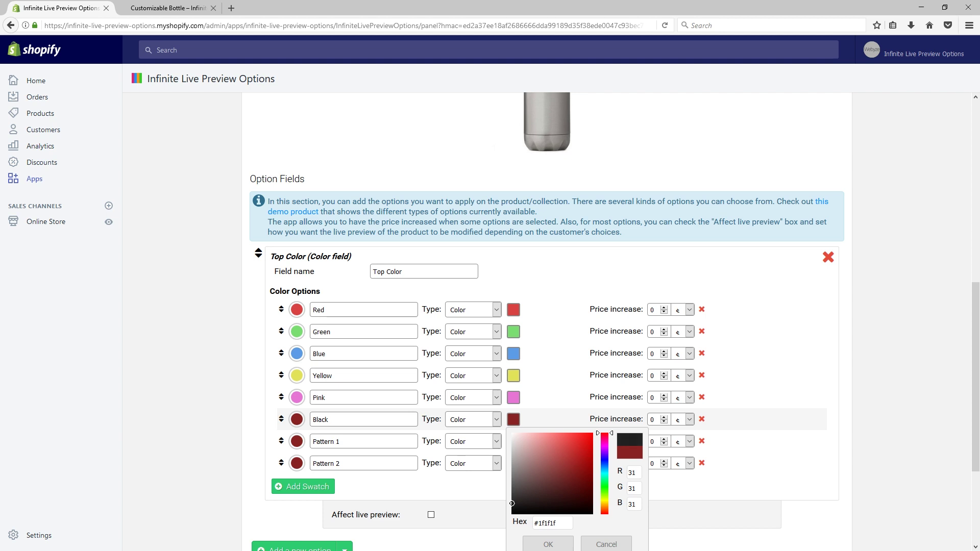
left_click(548, 544)
- Change the Pattern 1 swatch's type to Pattern/Image and upload pattern1.jpg for it
left_click(514, 441)
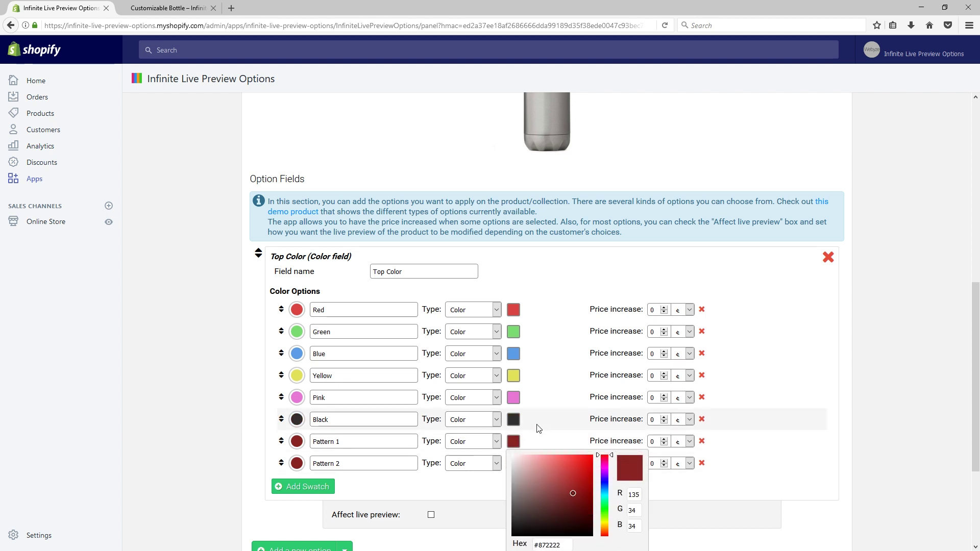
left_click(536, 427)
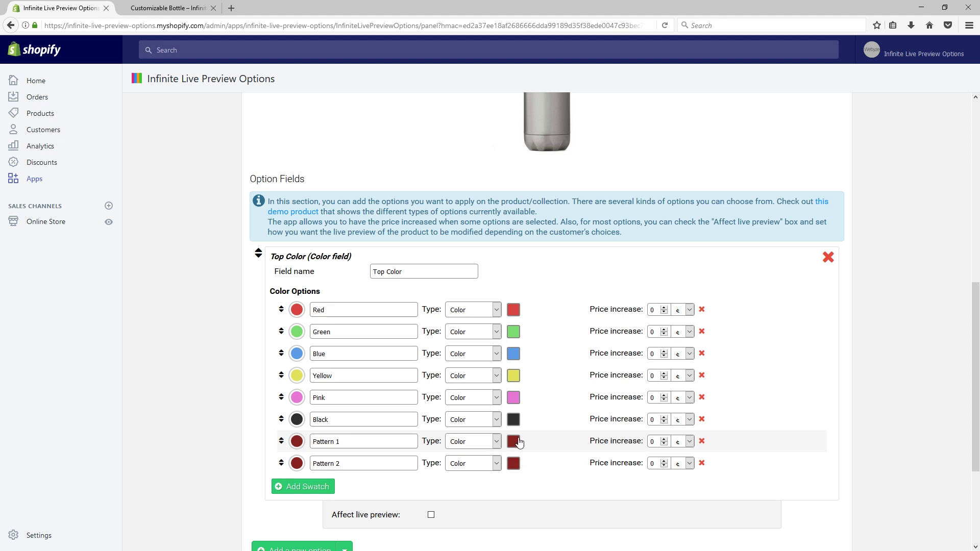
scroll(555, 435, "down", 1)
left_click(481, 386)
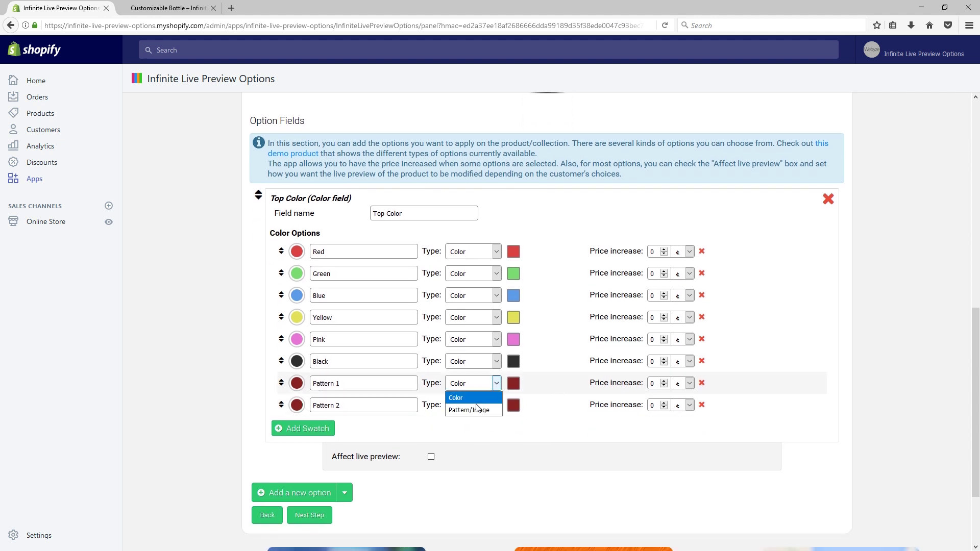
left_click(477, 410)
left_click(545, 384)
double_click(145, 82)
- Change the Pattern 2 swatch's type to Pattern/Image and upload pattern2.jpg for it
left_click(485, 405)
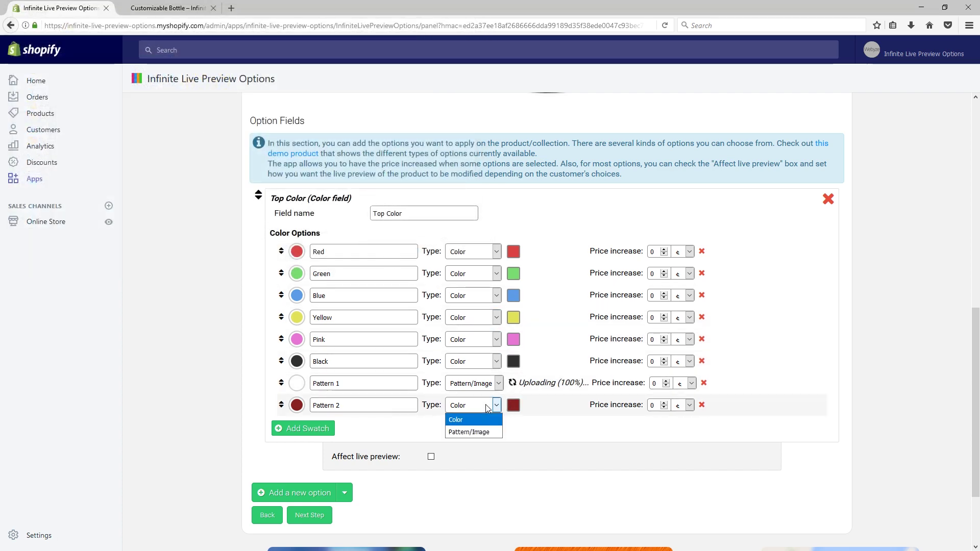
left_click(472, 431)
left_click(522, 405)
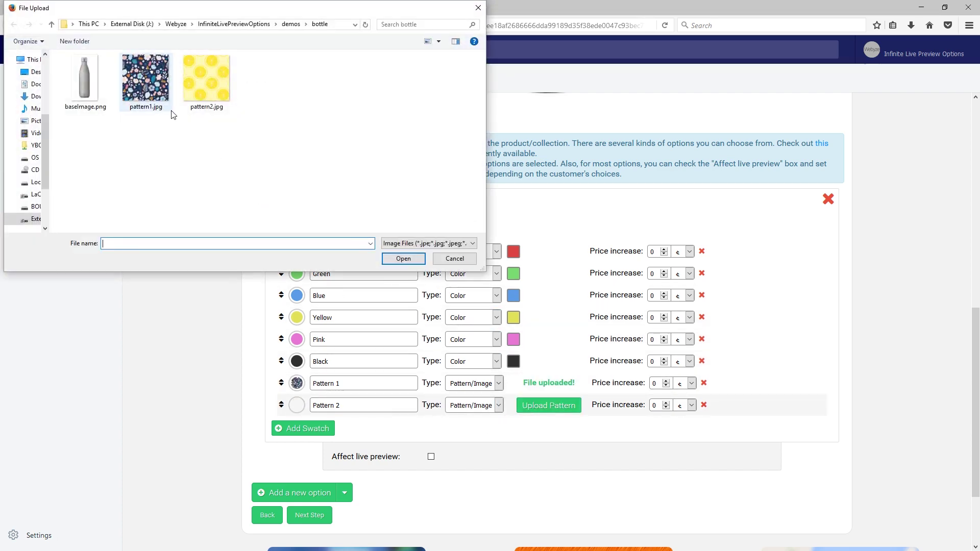
double_click(207, 79)
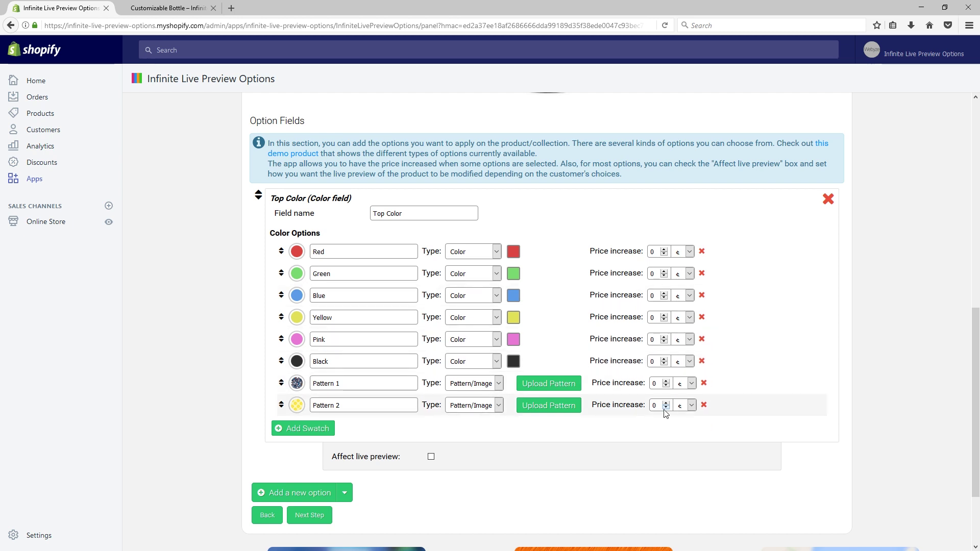
- Set the price increase of both the Pattern 1 and Pattern 2 swatches to 5
double_click(654, 383)
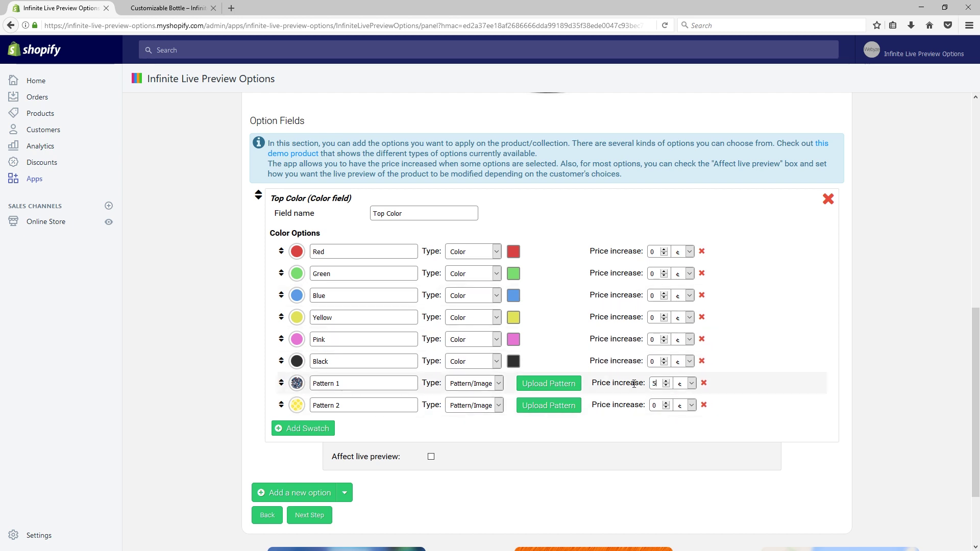
double_click(654, 405)
type("5")
- Make the Top Color field affect the live preview and open its mask for editing
left_click(431, 456)
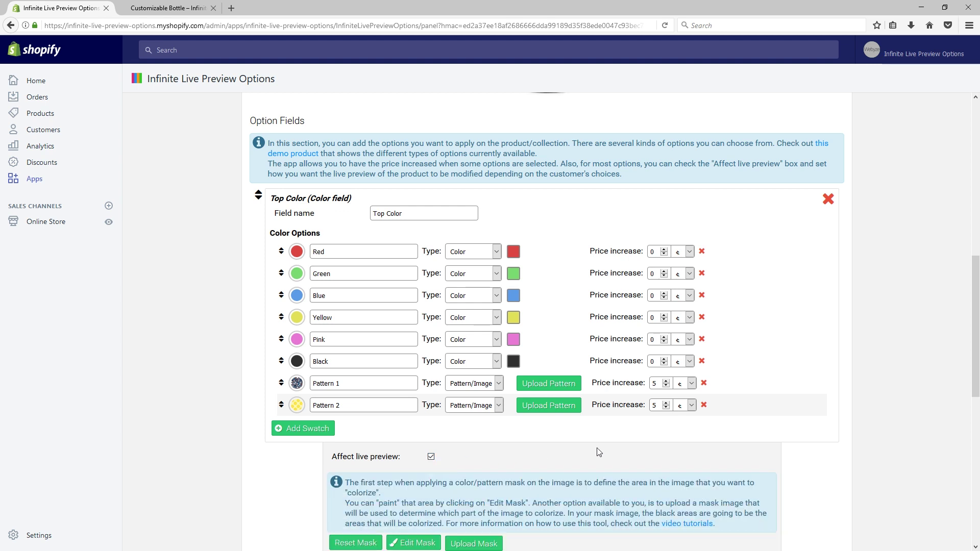
scroll(855, 404, "down", 5)
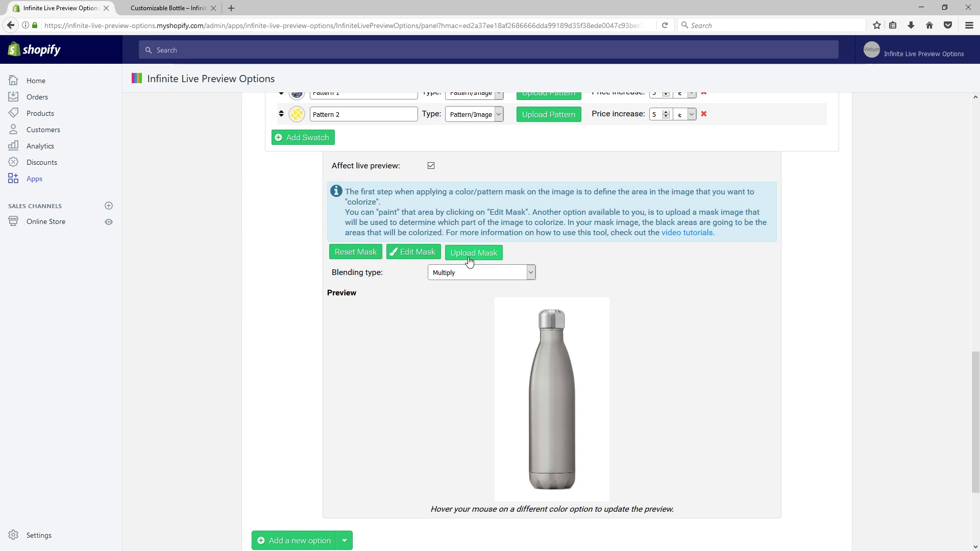
left_click(414, 252)
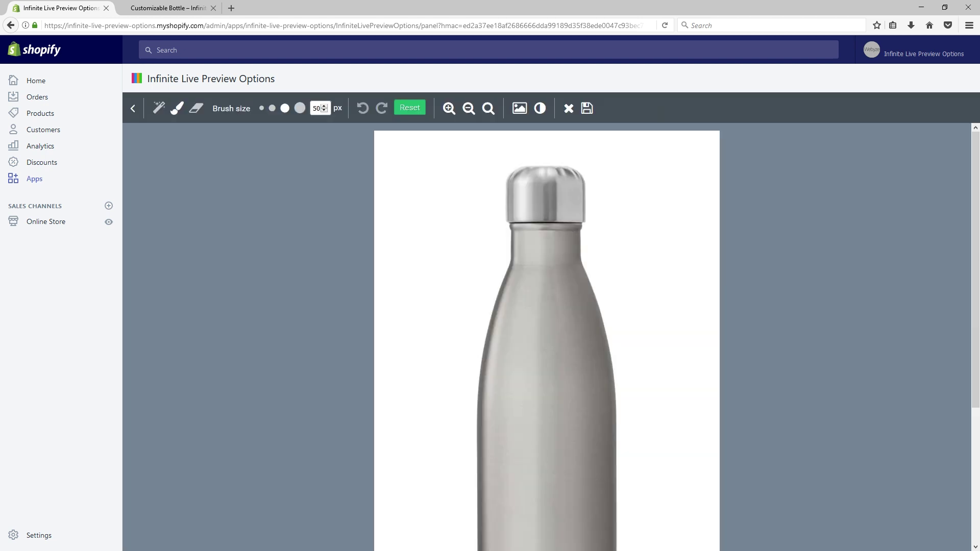
- Mask most of the bottle's body with the magic wand, raising the tolerance from 25 to 60 for the larger areas
left_click(469, 109)
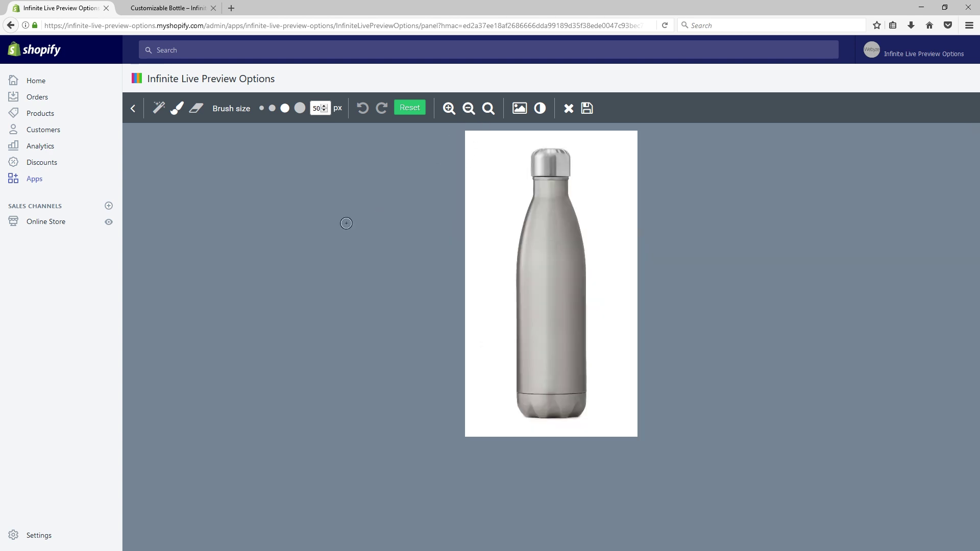
left_click(155, 111)
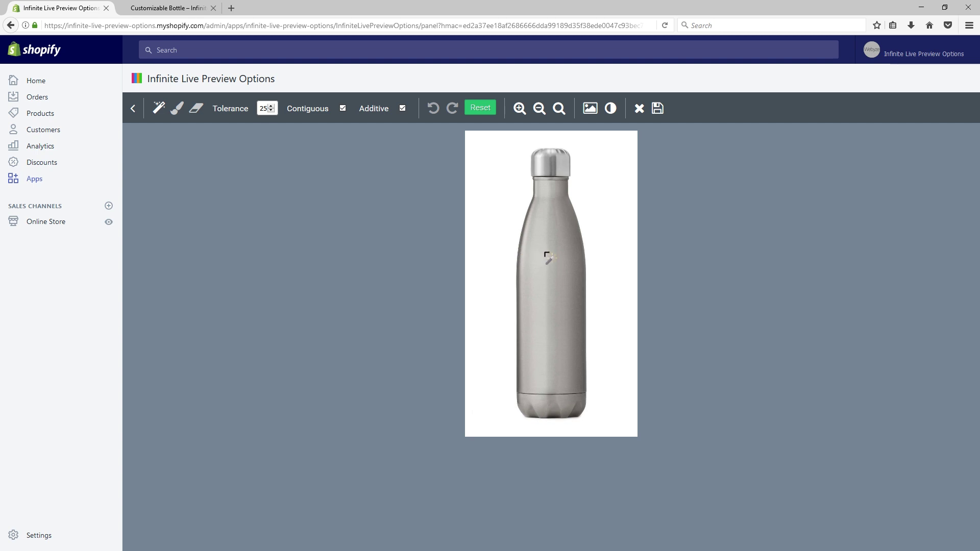
left_click(534, 264)
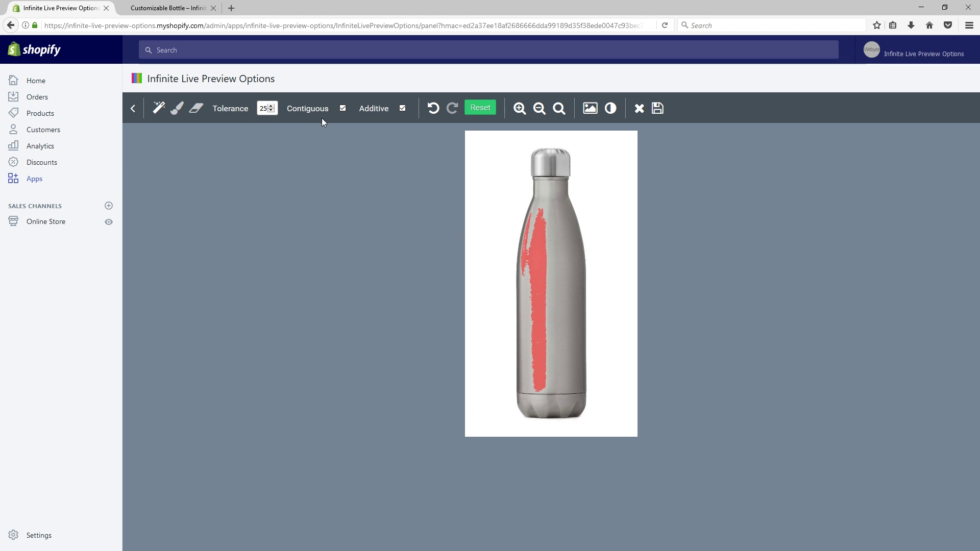
double_click(261, 109)
type("60")
left_click(555, 256)
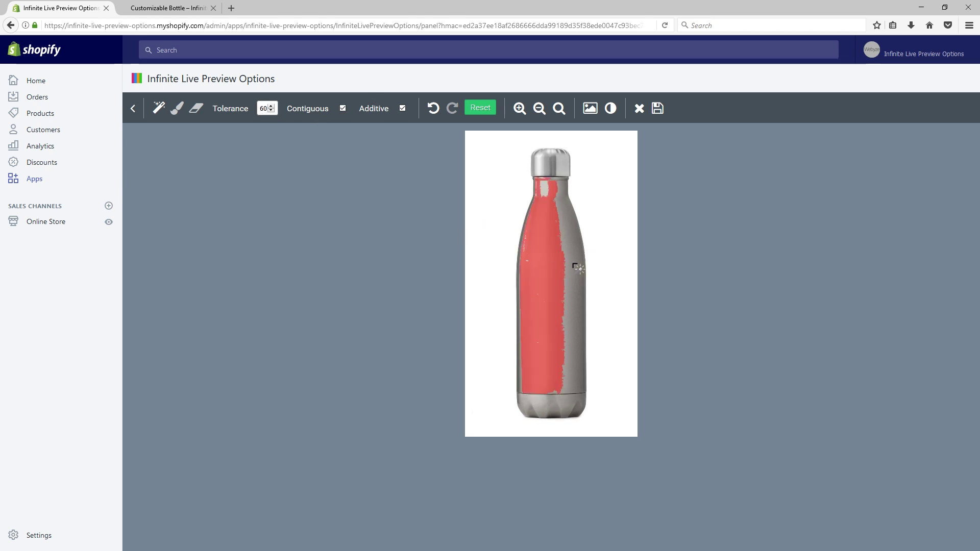
left_click(574, 271)
- Paint a curved, handle-like stroke beside the bottle with the 50 px brush and erase it again
left_click(176, 109)
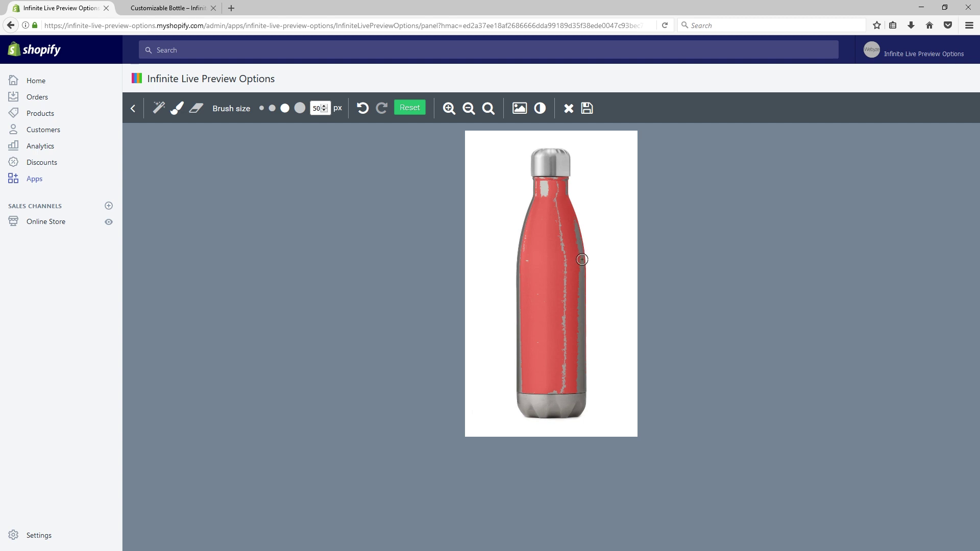
mouse_move(516, 247)
left_mouse_down()
mouse_move(497, 259)
mouse_move(500, 286)
mouse_move(529, 299)
left_mouse_up()
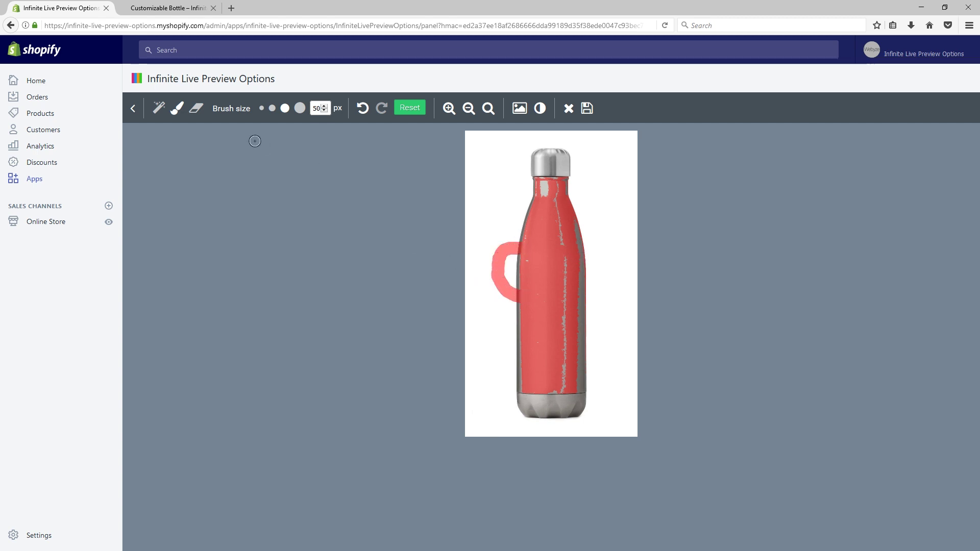
left_click(197, 108)
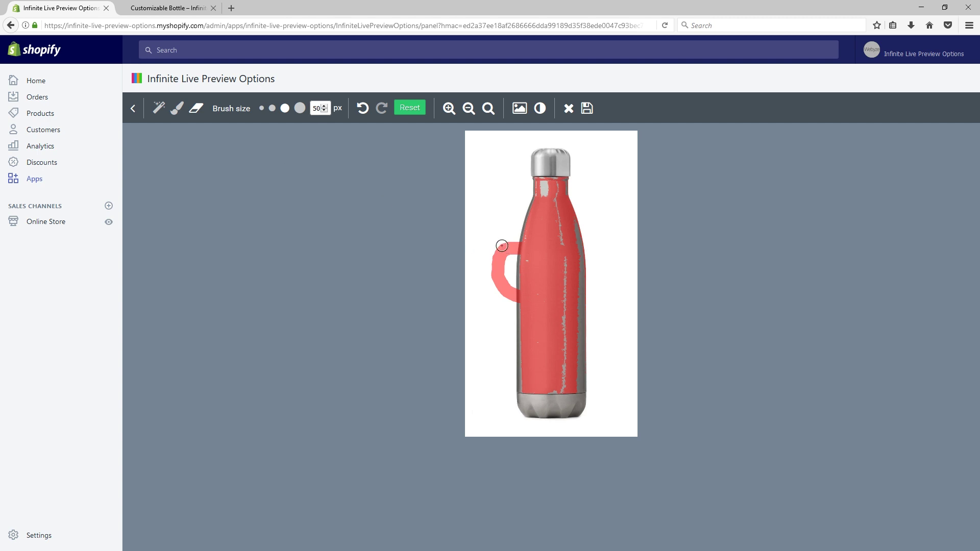
mouse_move(495, 245)
left_mouse_down()
mouse_move(500, 298)
mouse_move(506, 240)
mouse_move(510, 305)
mouse_move(515, 245)
left_mouse_up()
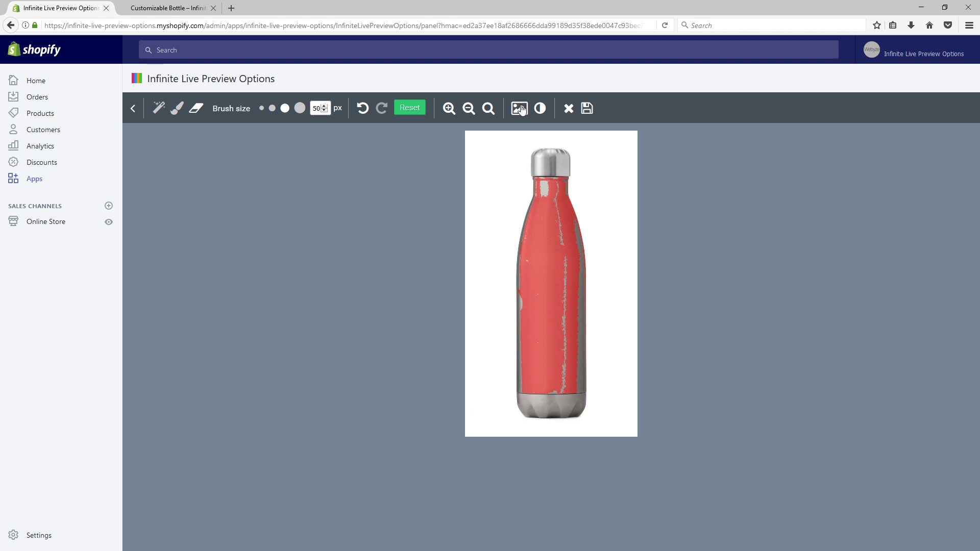
- Check the mask by hiding and showing the mask overlay and the bottle image in turn
left_click(538, 109)
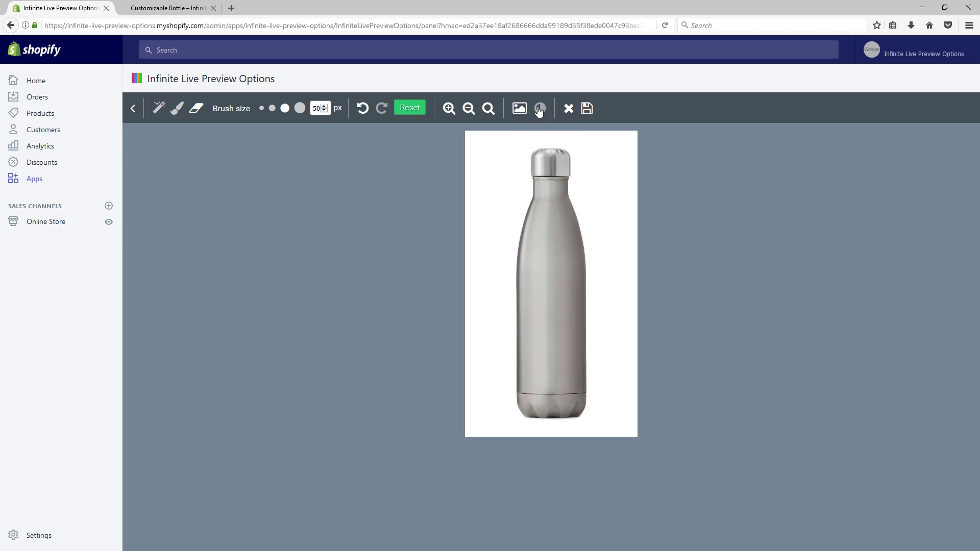
left_click(539, 109)
left_click(518, 110)
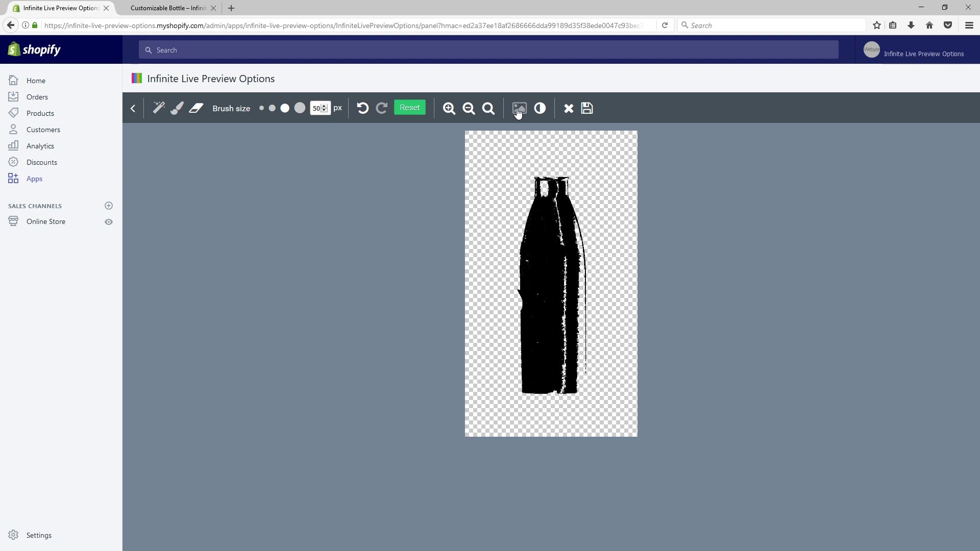
left_click(519, 110)
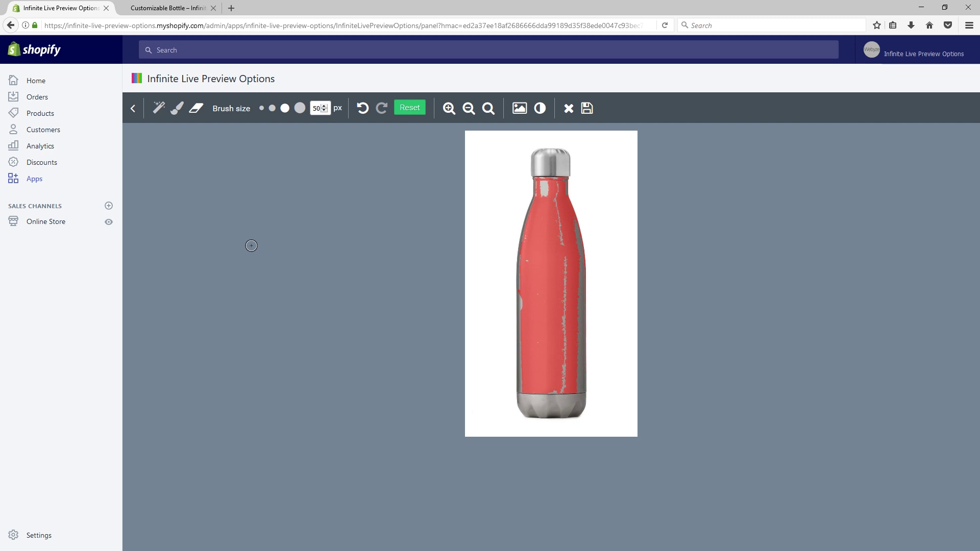
- Add the remaining unmasked strips of the bottle's body with the magic wand at tolerance 60
left_click(158, 109)
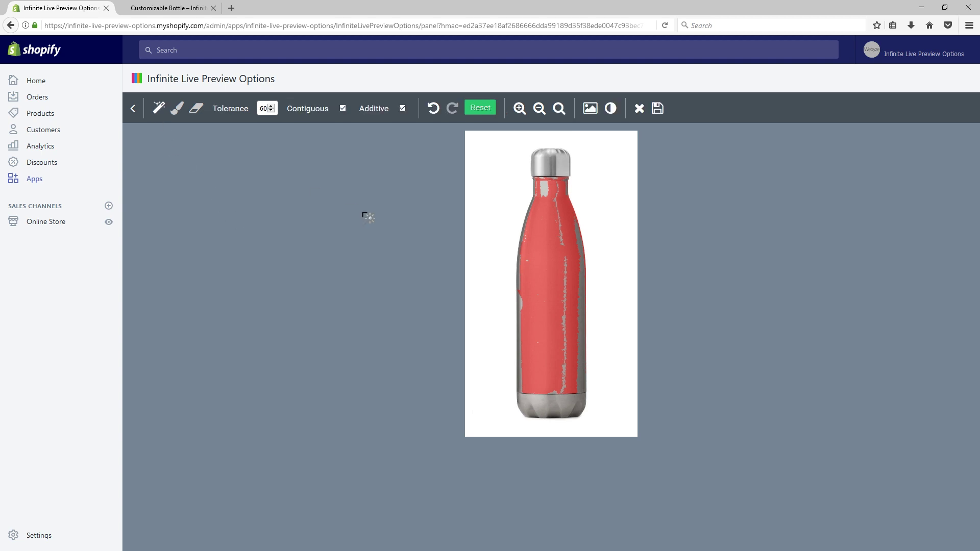
left_click(572, 276)
left_click(523, 275)
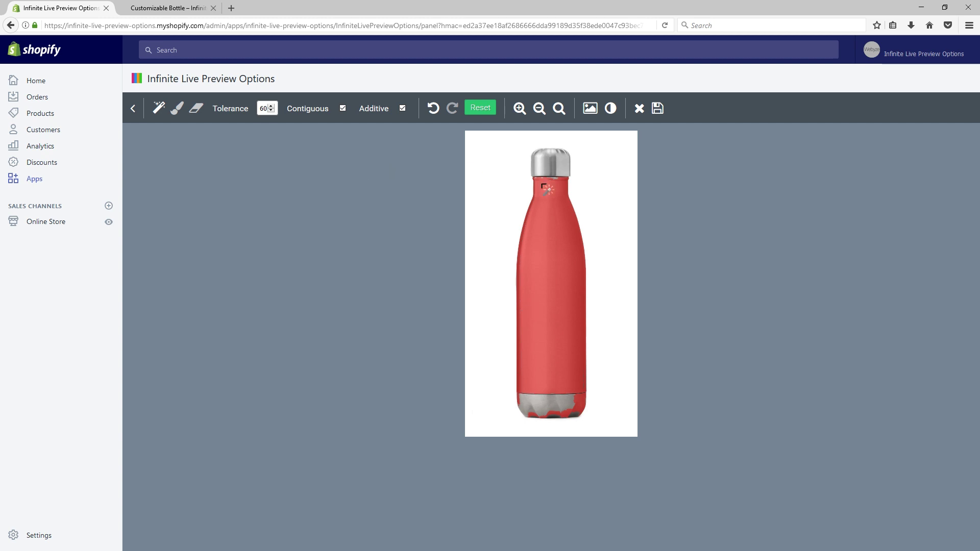
- Erase the mask from the bottle's base with the 50 px eraser and save the mask
scroll(562, 220, "up", 2)
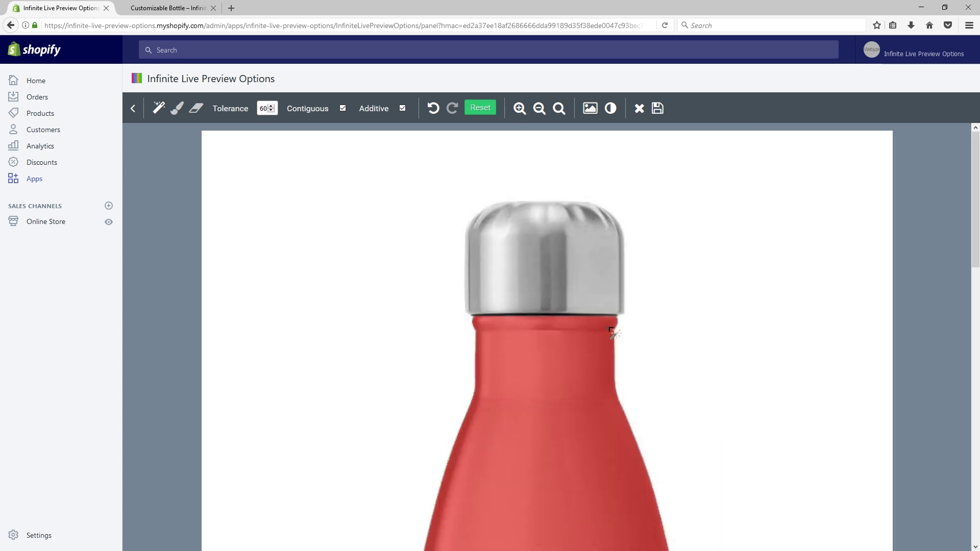
scroll(616, 335, "down", 5)
key("e")
key("w")
key("e")
mouse_move(475, 400)
left_mouse_down()
mouse_move(680, 439)
mouse_move(673, 401)
left_mouse_up()
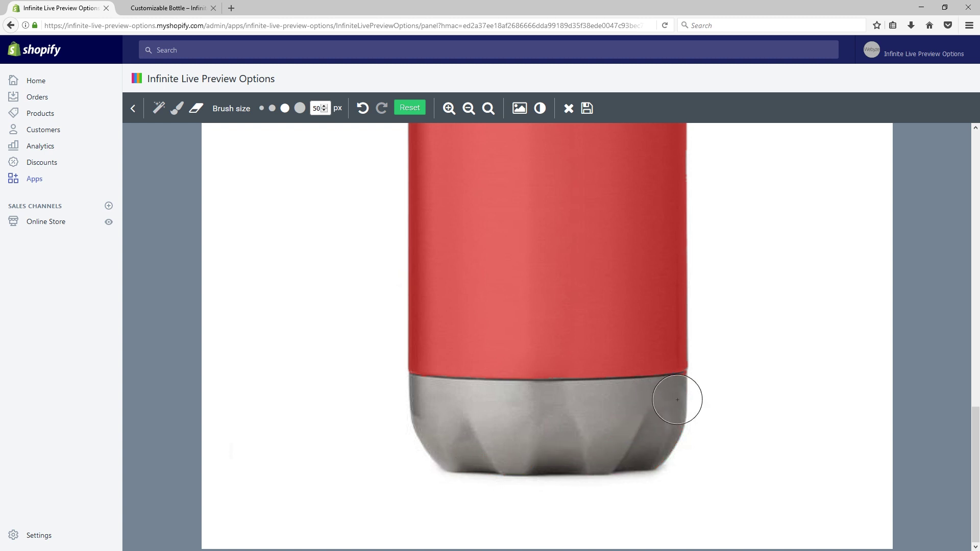
scroll(742, 392, "up", 5)
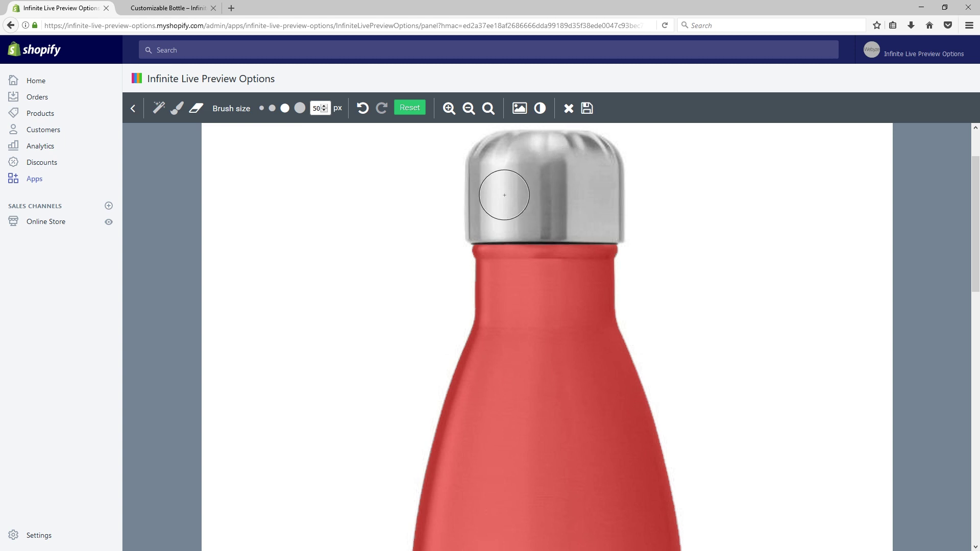
left_click(587, 107)
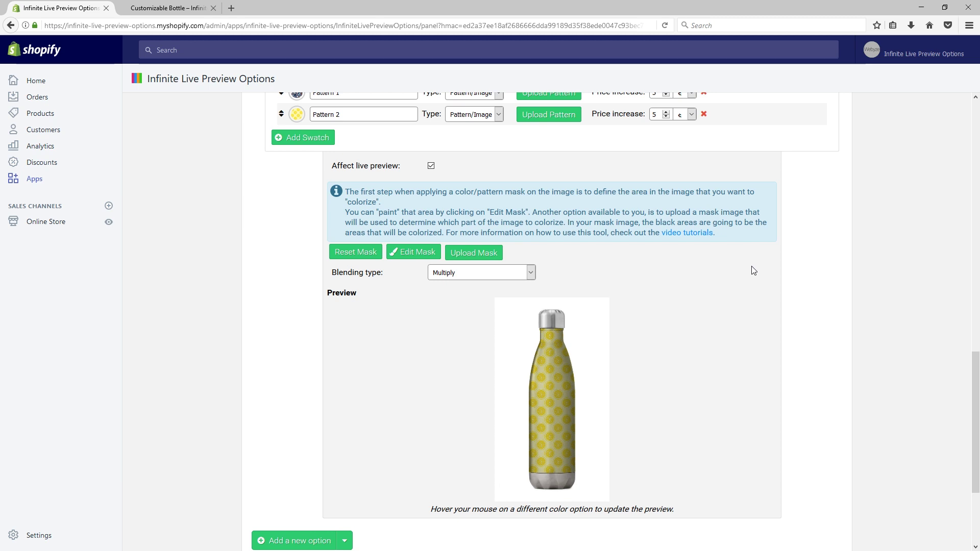
- Preview the bottle with the different Top Color swatches to check how each one looks
scroll(753, 268, "up", 2)
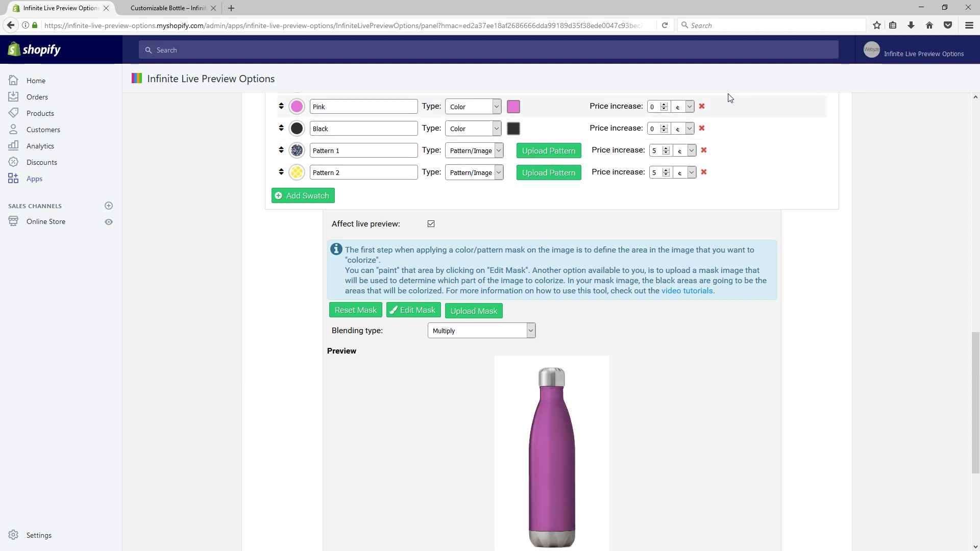
scroll(735, 128, "up", 1)
scroll(737, 133, "up", 3)
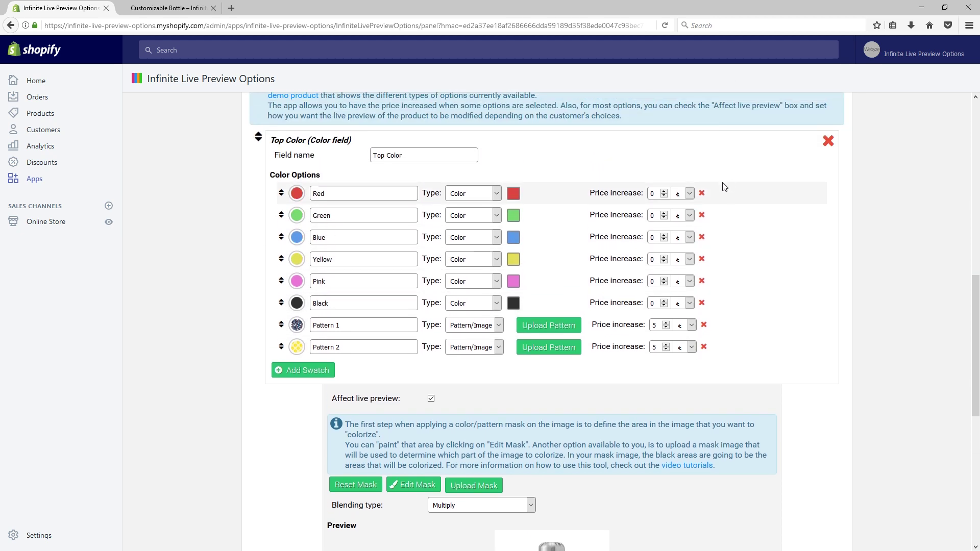
scroll(868, 284, "down", 7)
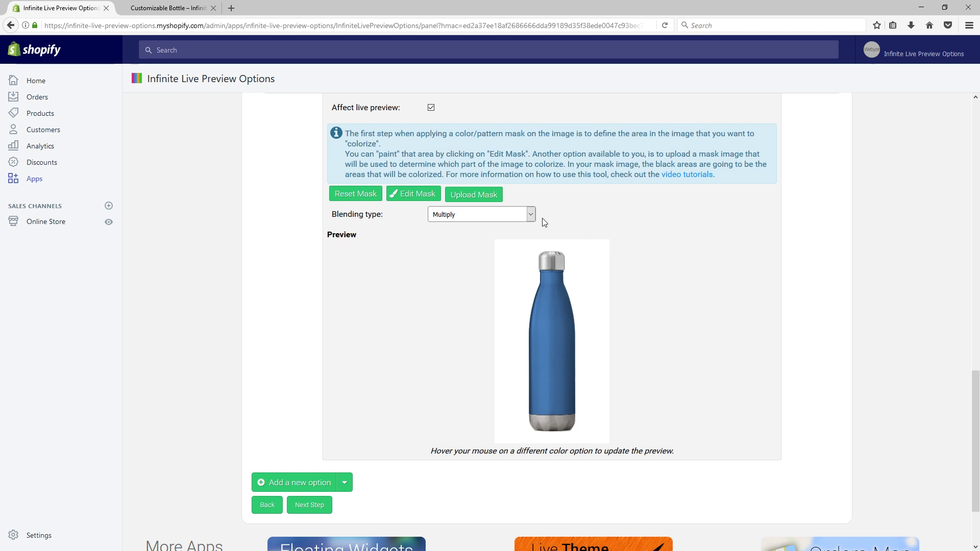
- Try the Normal and Darken blending types on the bottle preview and return to Multiply
left_click(518, 219)
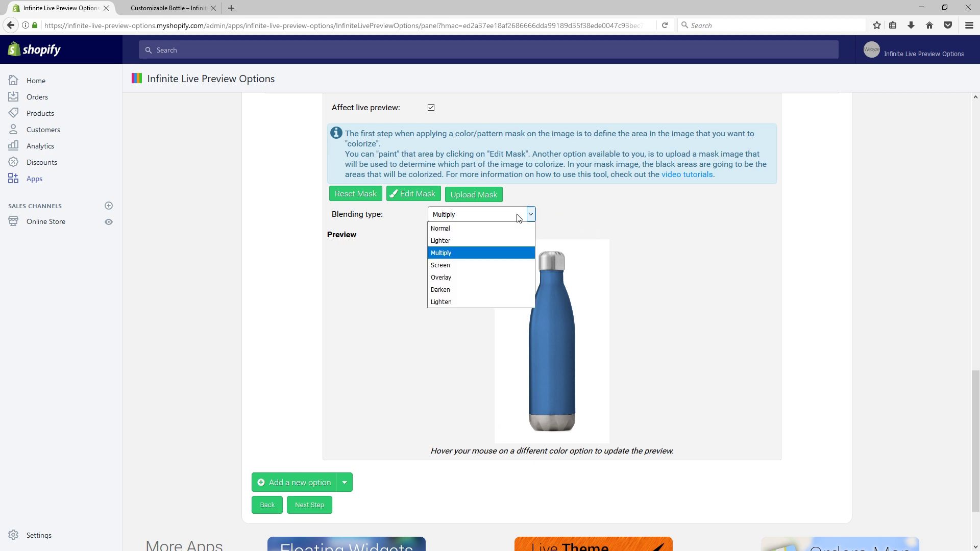
left_click(508, 224)
left_click(510, 216)
left_click(493, 253)
left_click(494, 215)
left_click(478, 290)
left_click(482, 217)
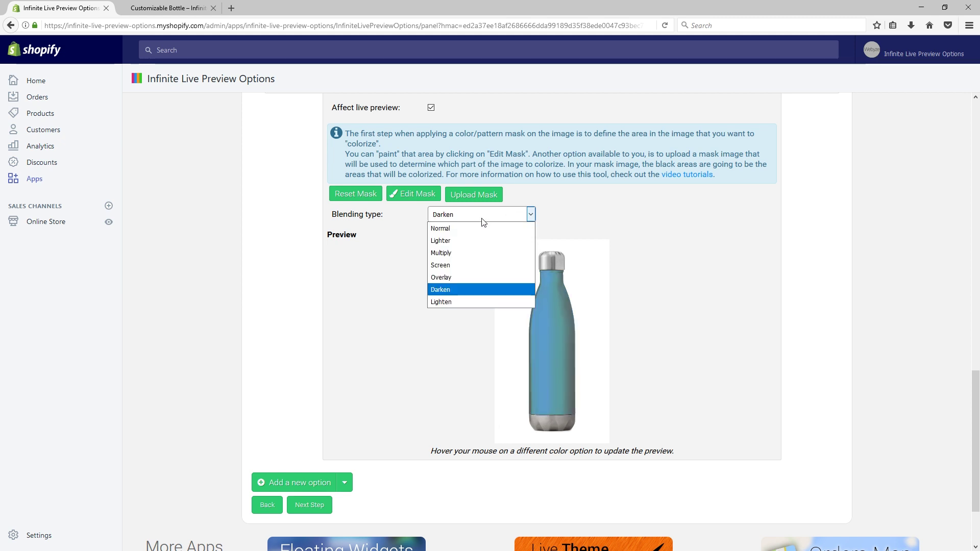
left_click(471, 253)
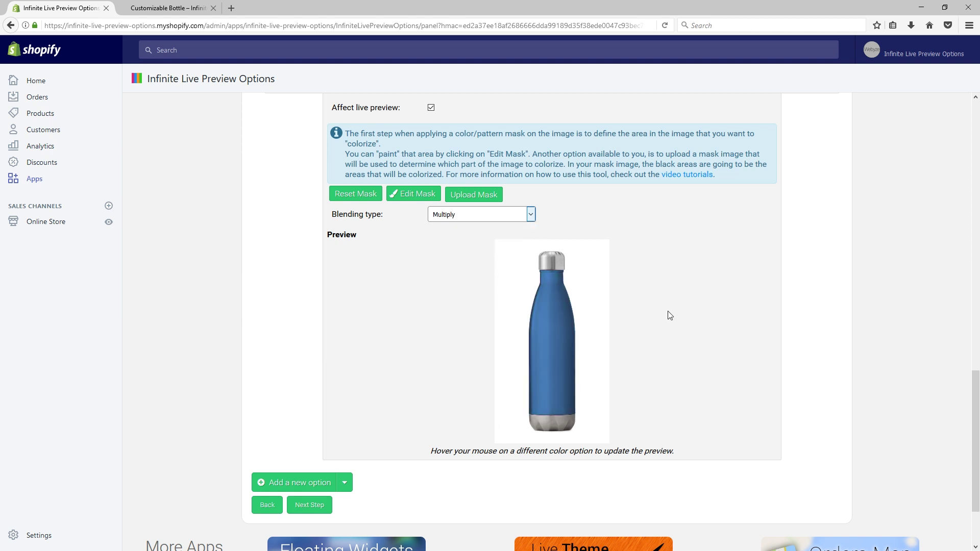
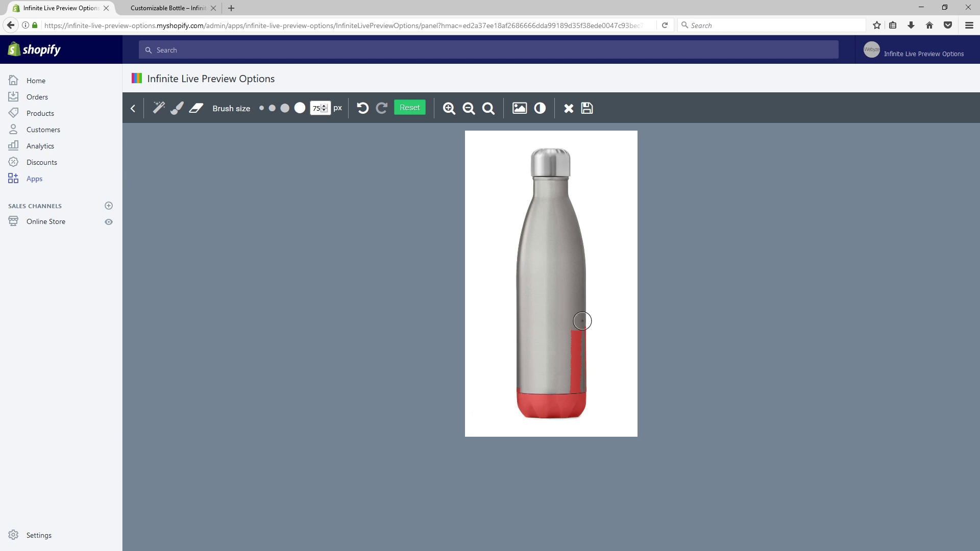
- Erase the stray mask strip on the bottle's body above the base with the 75 px eraser and save the mask
left_click(449, 108)
scroll(645, 372, "down", 10)
mouse_move(842, 296)
left_mouse_down()
mouse_move(875, 232)
mouse_move(810, 213)
left_mouse_up()
scroll(762, 263, "up", 10)
left_click(587, 108)
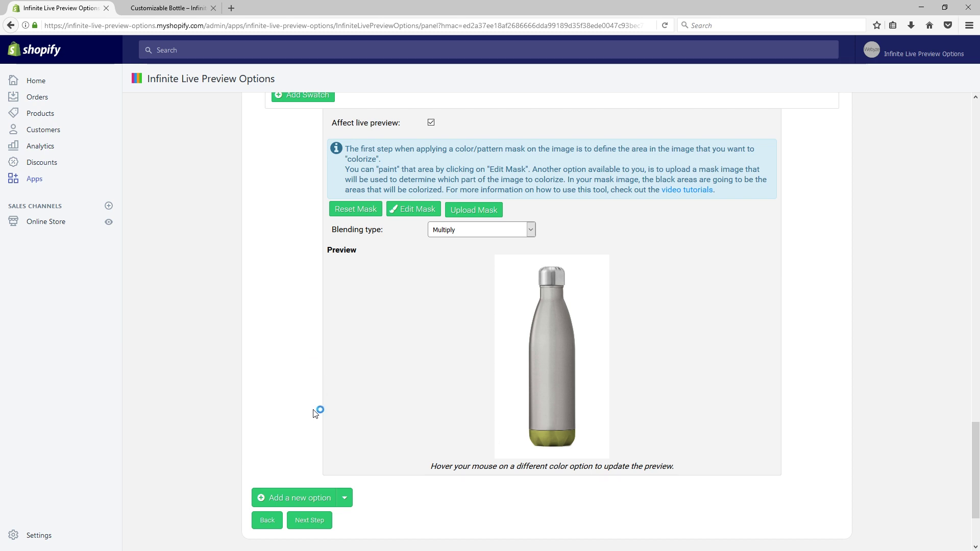
- Add a checkbox option named "Do you want to engrave your name on the bottle ?" with a price increase of 5
left_click(302, 500)
scroll(303, 503, "down", 3)
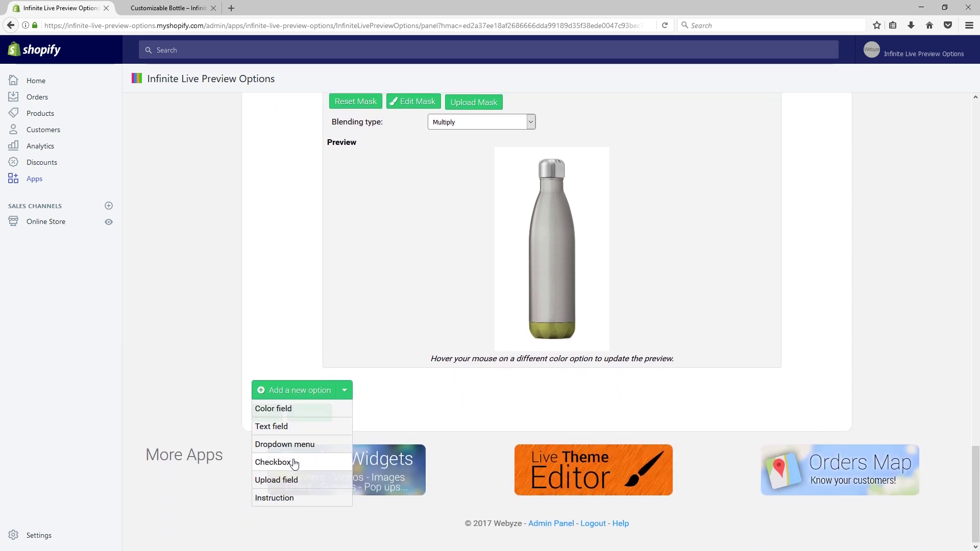
left_click(284, 462)
left_click_drag(432, 403, 369, 405)
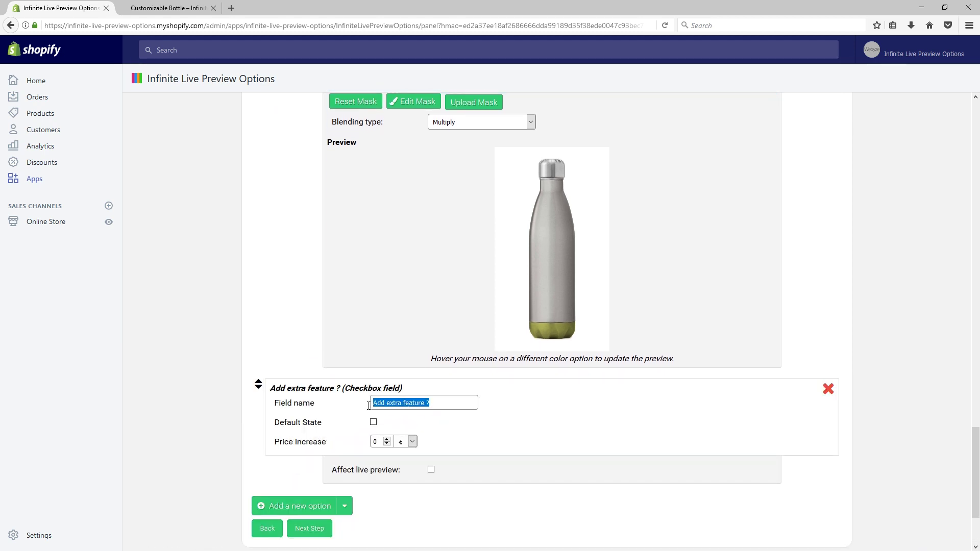
key("BackSpace")
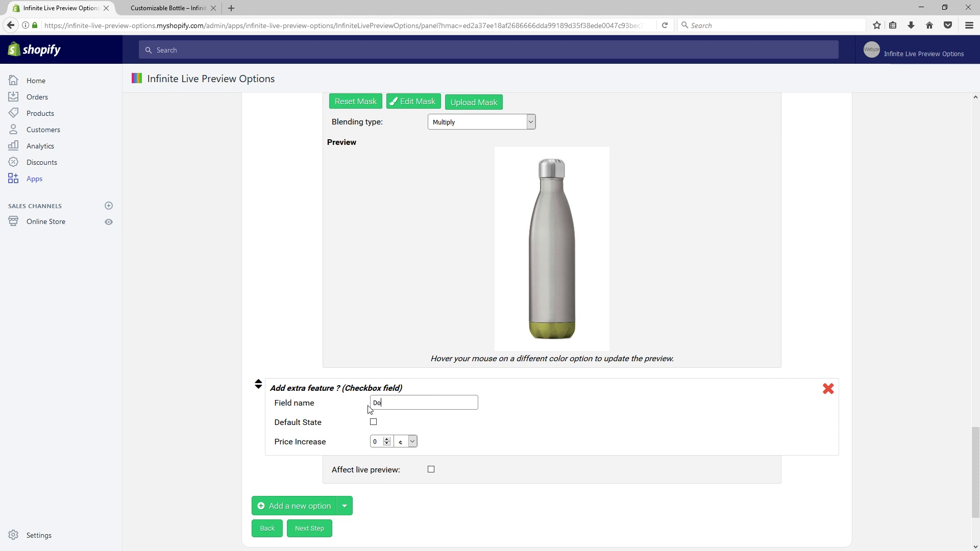
type("Do you want to engrave your name ")
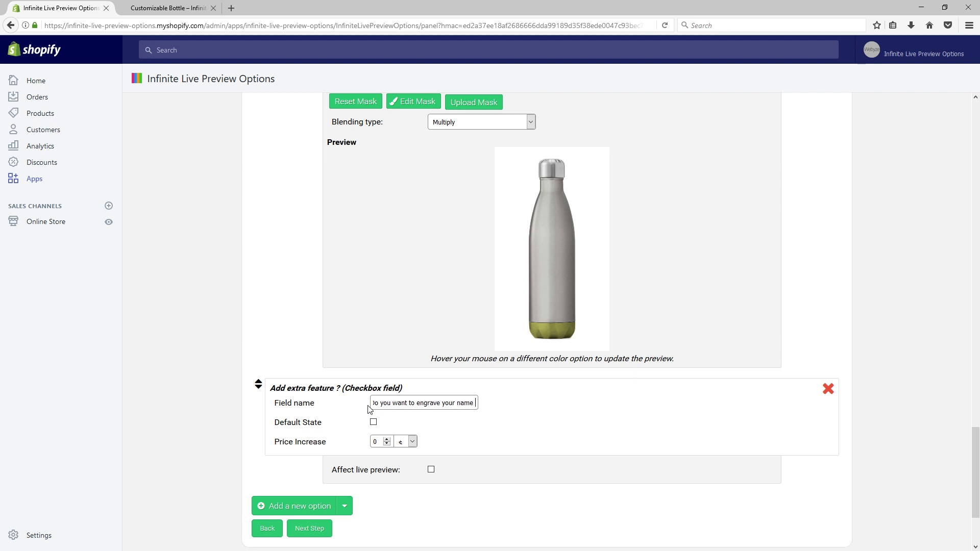
type("on the bottle ?")
double_click(380, 443)
type("5")
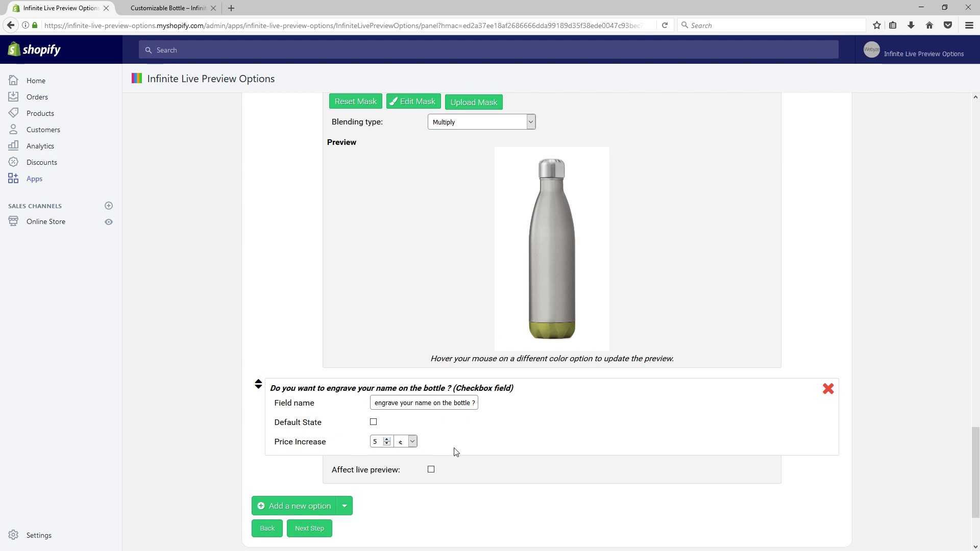
- Add a text field option below the engraving checkbox and name it "Engraving text"
scroll(456, 452, "down", 3)
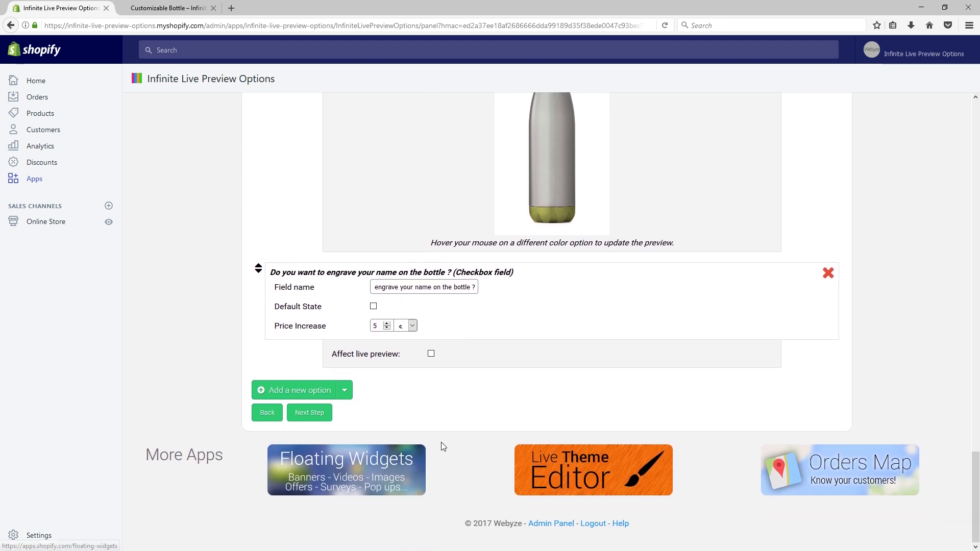
left_click(345, 390)
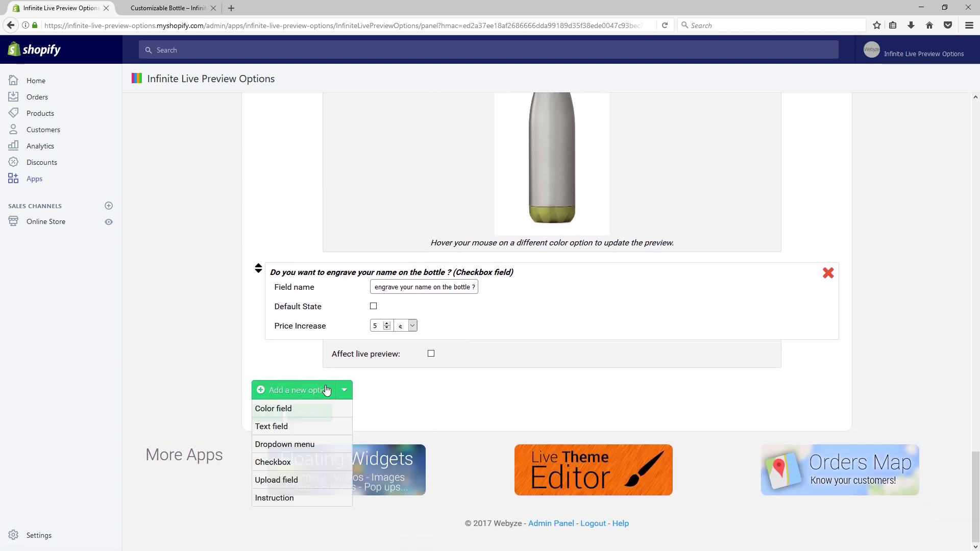
left_click(297, 426)
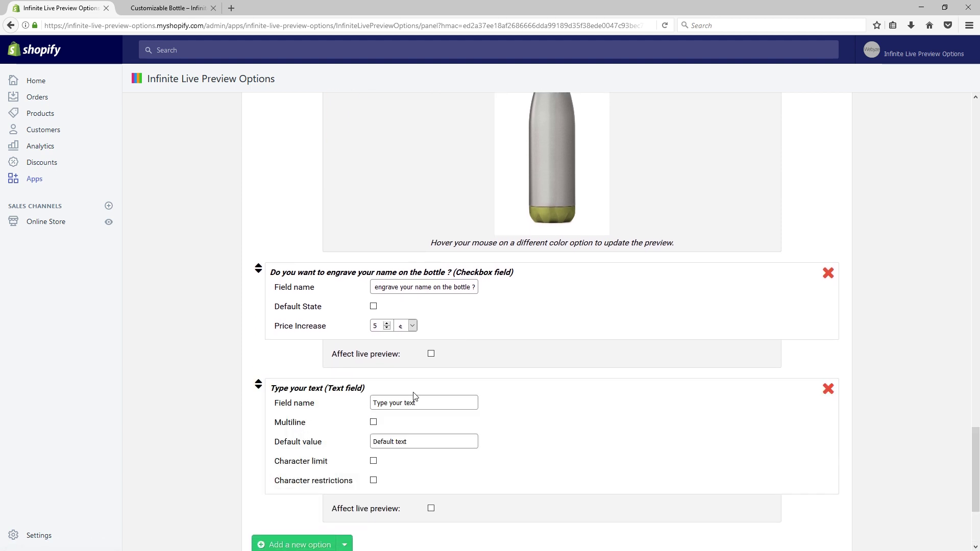
left_click_drag(417, 403, 318, 389)
type("Engraving text")
left_click(719, 446)
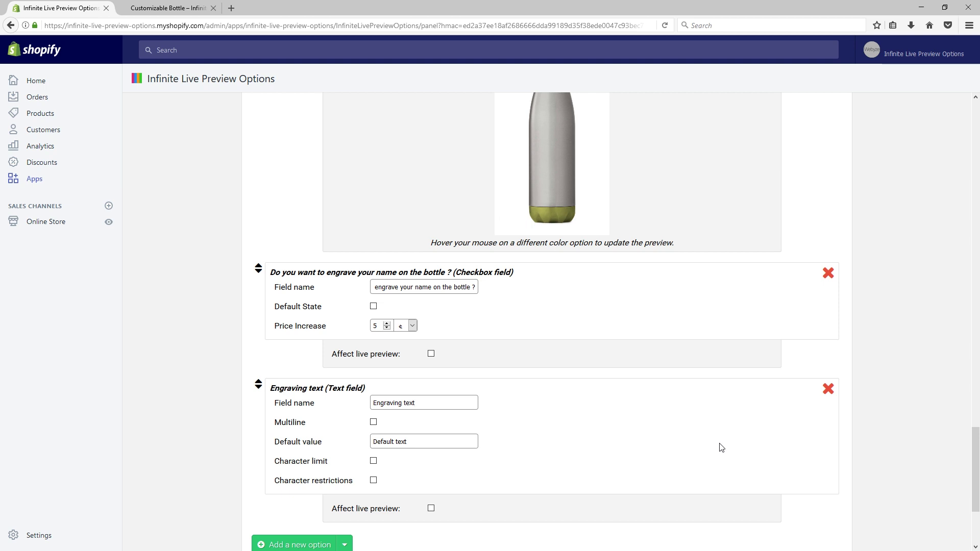
- Give the Engraving text field a sample first name as default value and limit it to 1 to 12 characters
scroll(720, 447, "down", 1)
scroll(720, 447, "down", 2)
left_click_drag(408, 325, 347, 321)
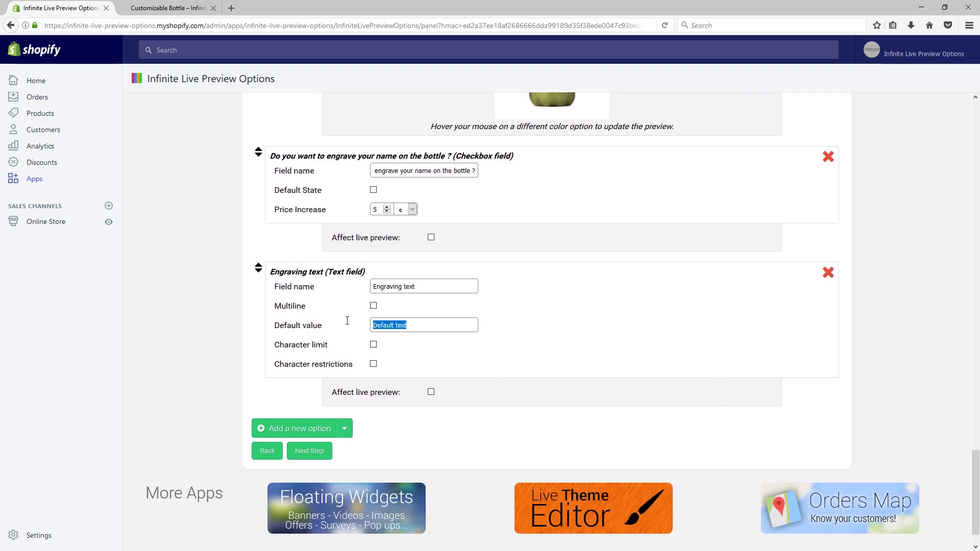
type("Jasmine")
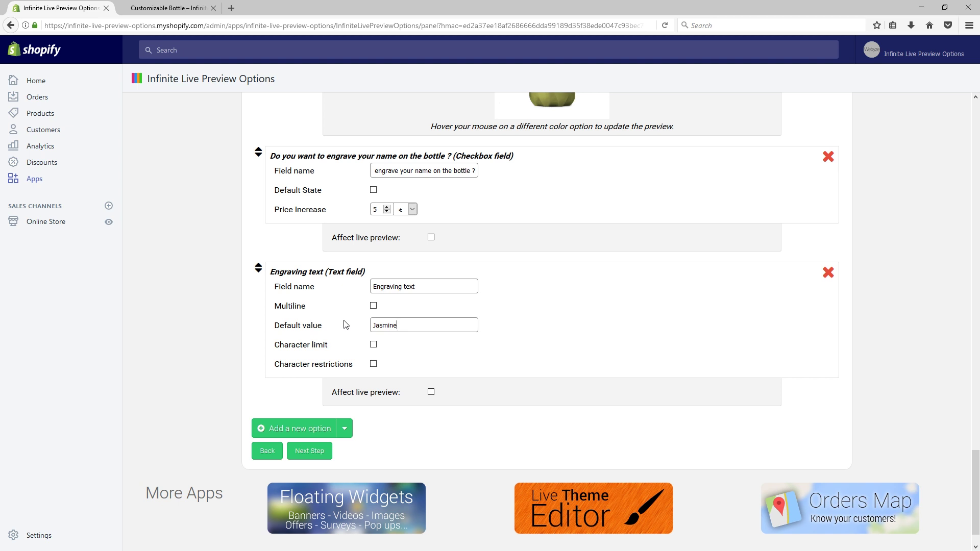
left_click(373, 346)
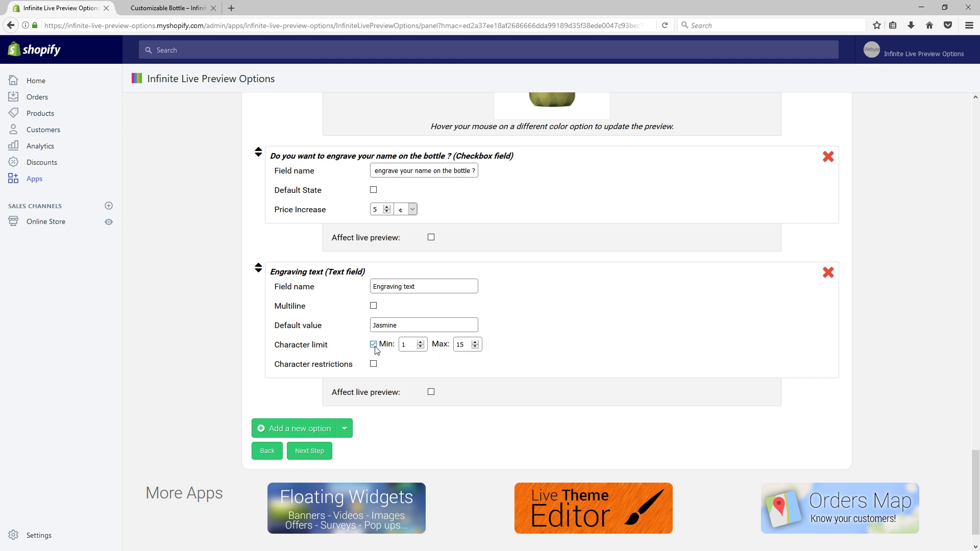
double_click(456, 346)
type("12")
- Make the engraving text affect the live preview and place it just above the bottle's base at about X 343, Y 1015 px
left_click(430, 393)
scroll(676, 394, "down", 2)
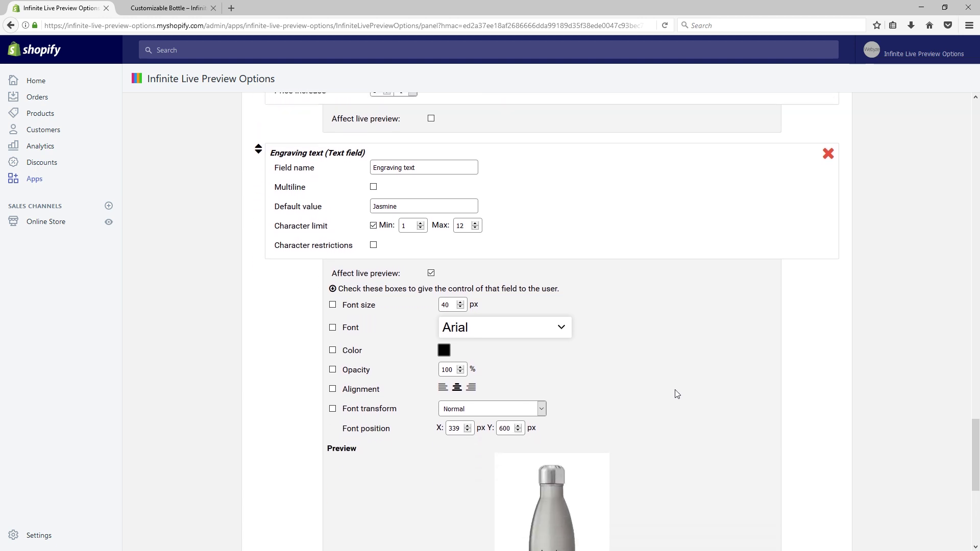
scroll(676, 394, "down", 1)
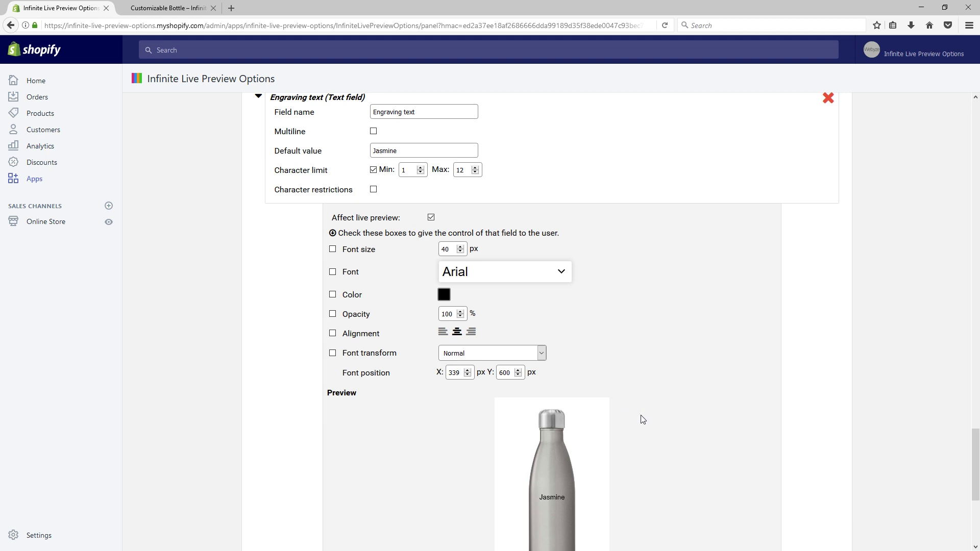
scroll(642, 420, "down", 3)
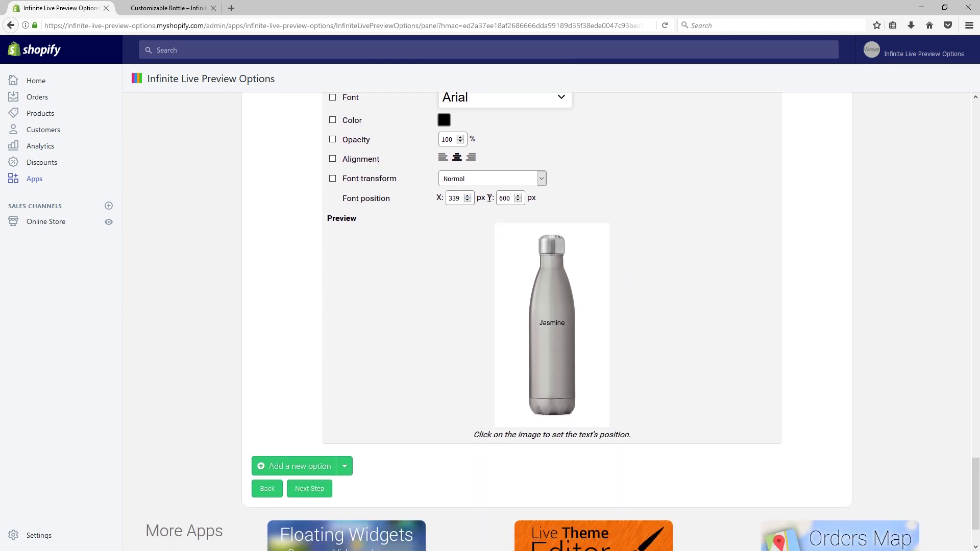
left_click(552, 364)
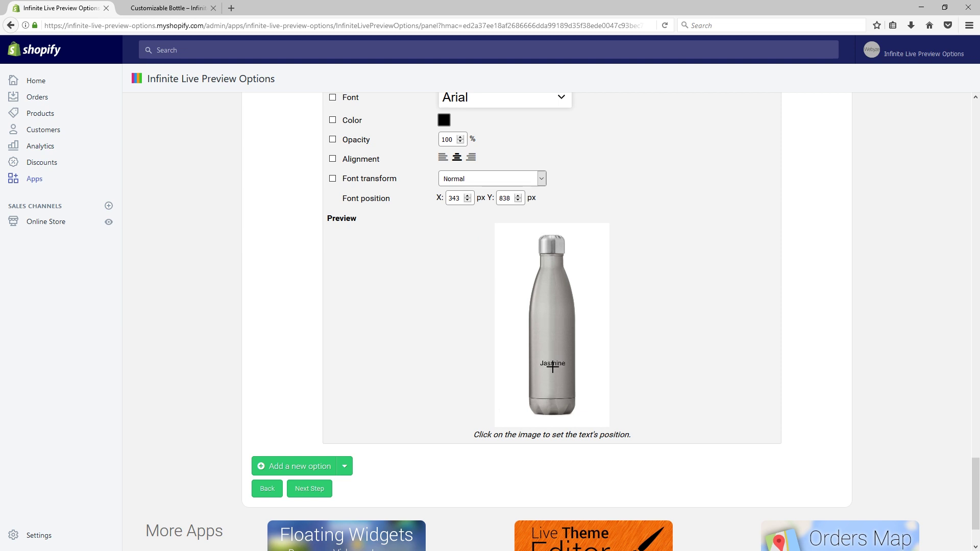
- Set the engraving text's font transform to UPPERCASE and its font to Advent Pro
scroll(552, 366, "up", 3)
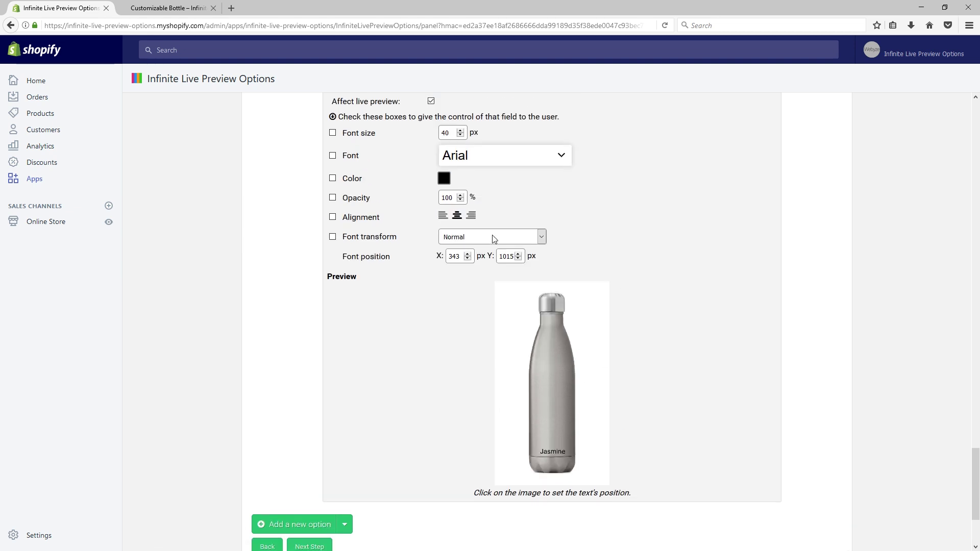
left_click(492, 237)
left_click(488, 256)
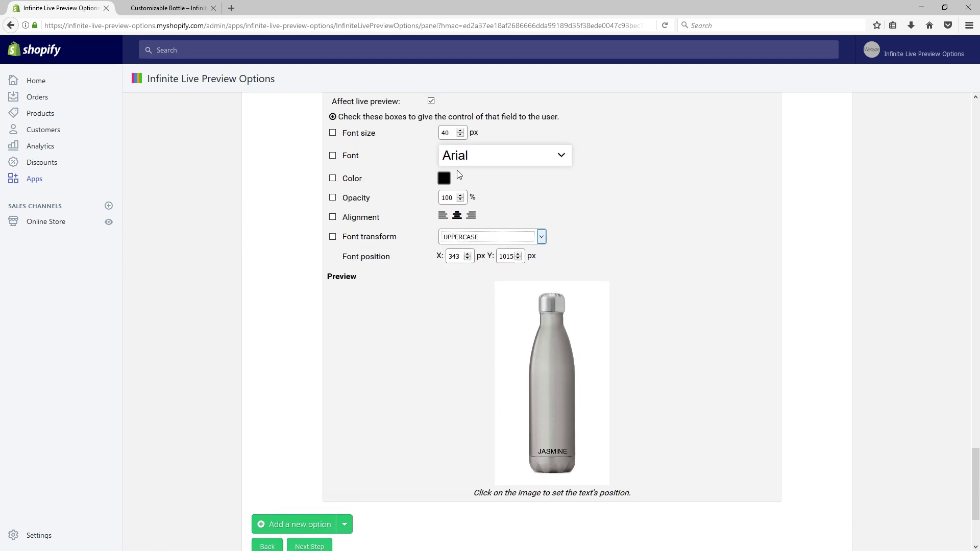
left_click(500, 162)
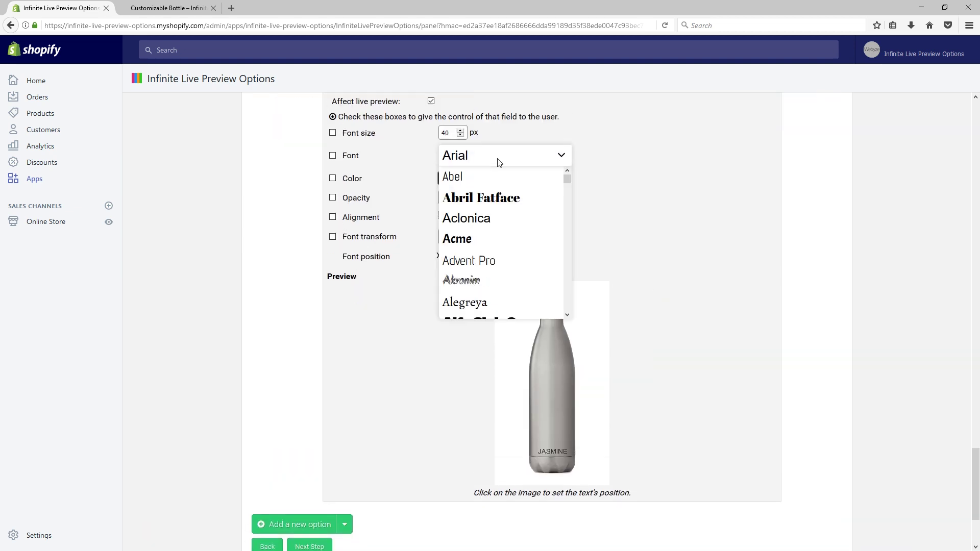
left_click(498, 261)
- Set the engraving text to 43 px, a dark grey color and 70 % opacity
left_click(461, 131)
left_click(444, 179)
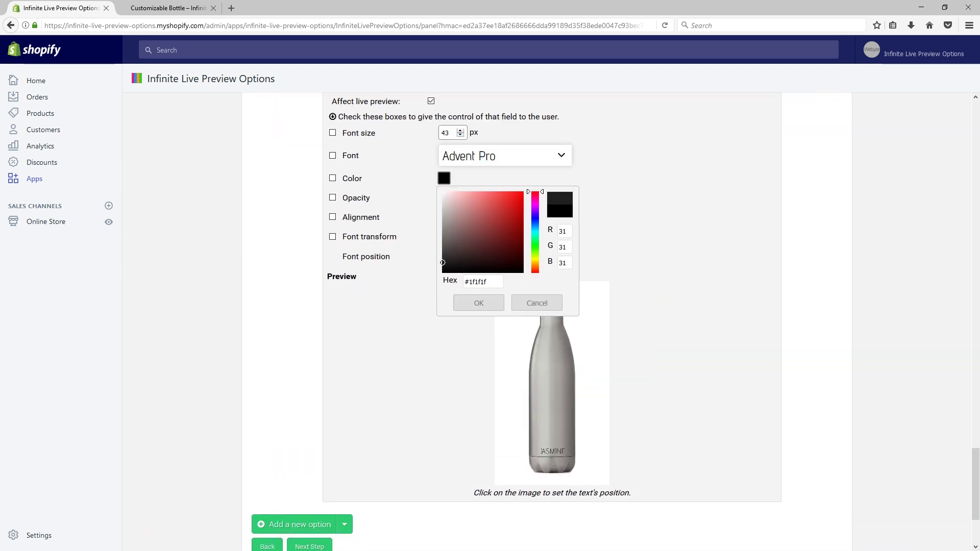
left_click(446, 279)
left_click(413, 366)
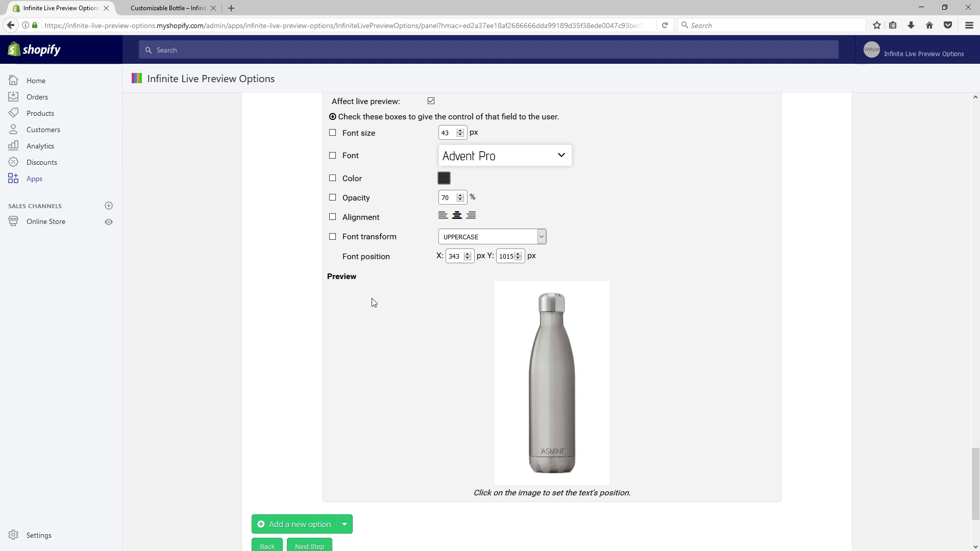
- Add a condition that shows the Engraving text field when the engraving checkbox is checked, and save the customization options
scroll(327, 413, "down", 2)
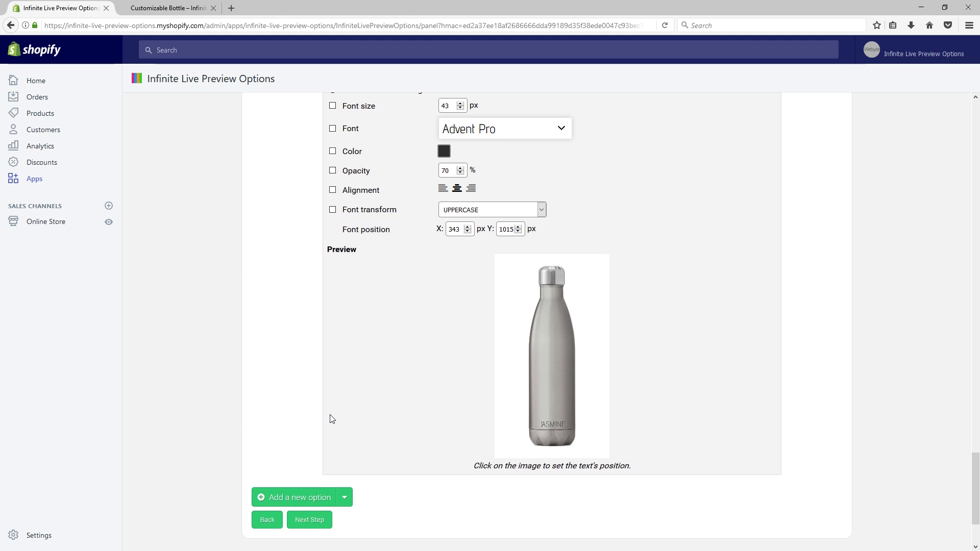
left_click(313, 489)
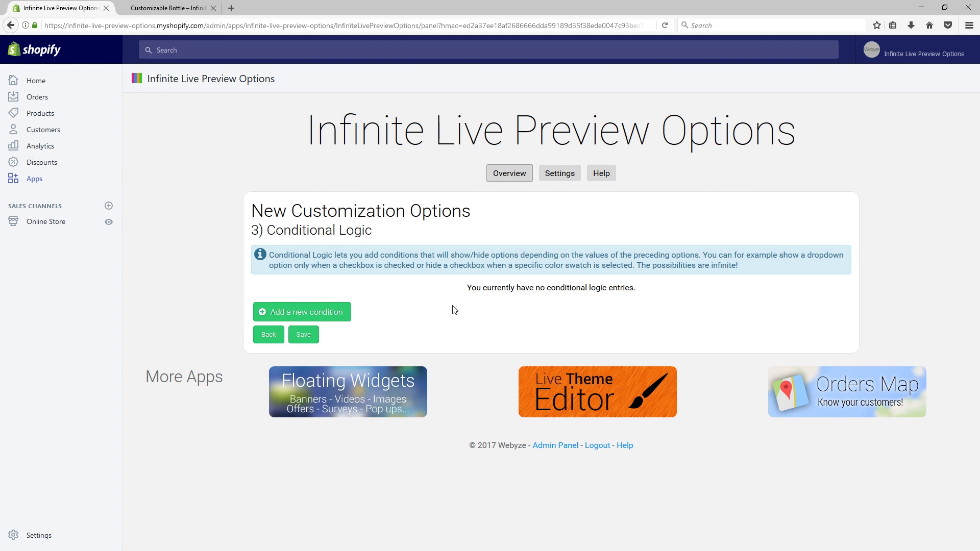
left_click(341, 315)
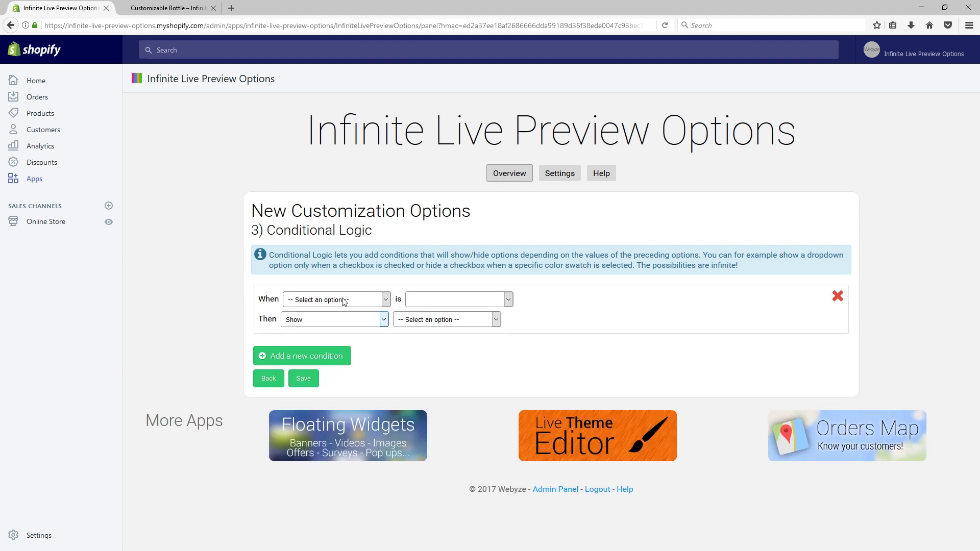
left_click(344, 301)
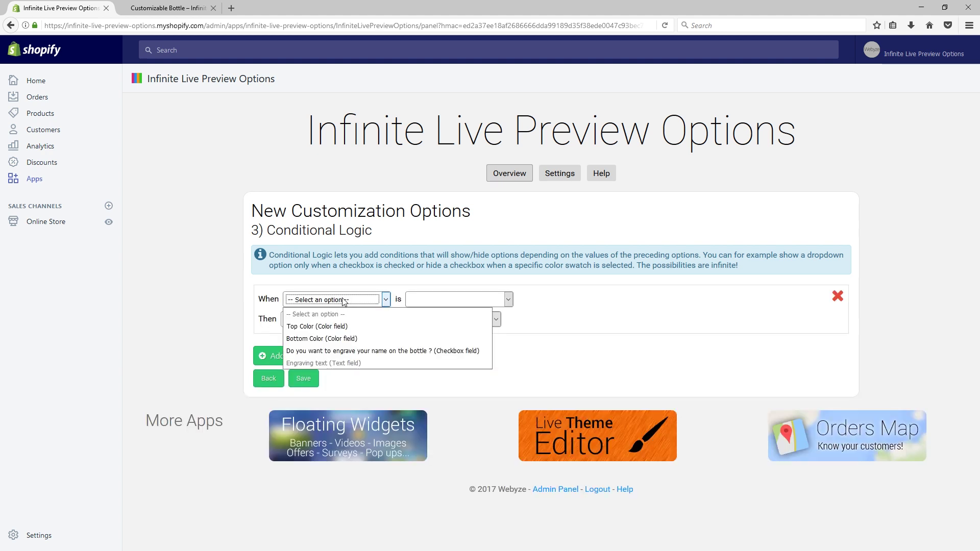
left_click(340, 353)
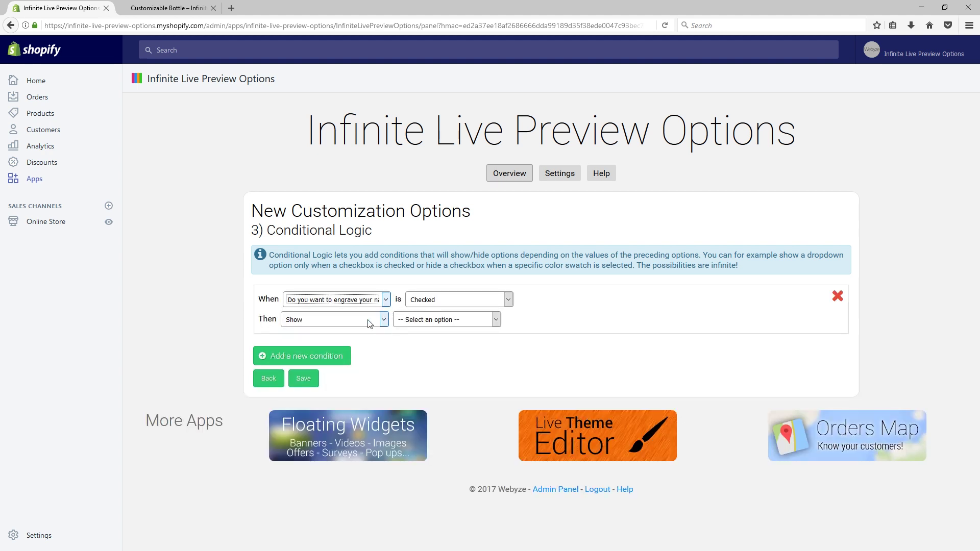
left_click(412, 320)
left_click(422, 385)
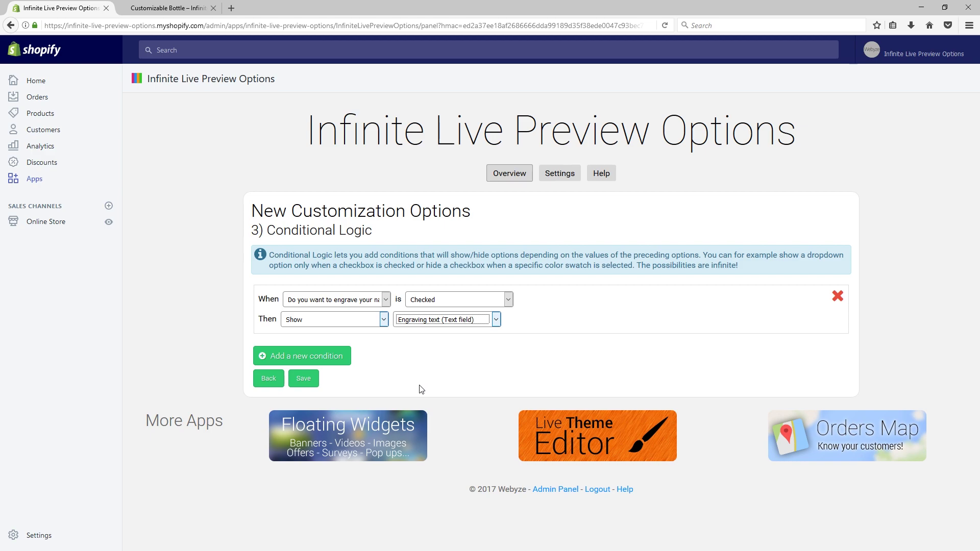
left_click(306, 379)
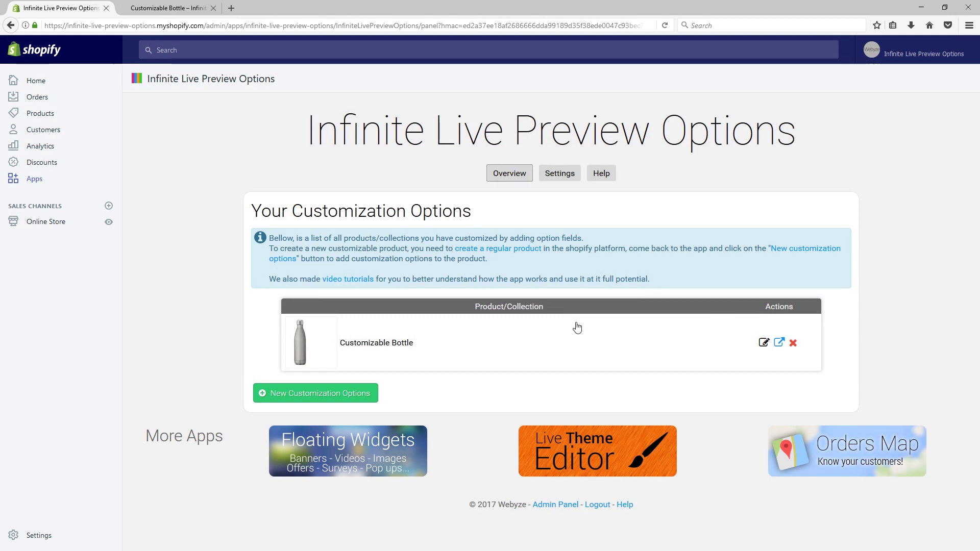
- Open the Customizable Bottle's store page and try solid color combinations, ending with a Yellow top and a Pink bottom
left_click(778, 343)
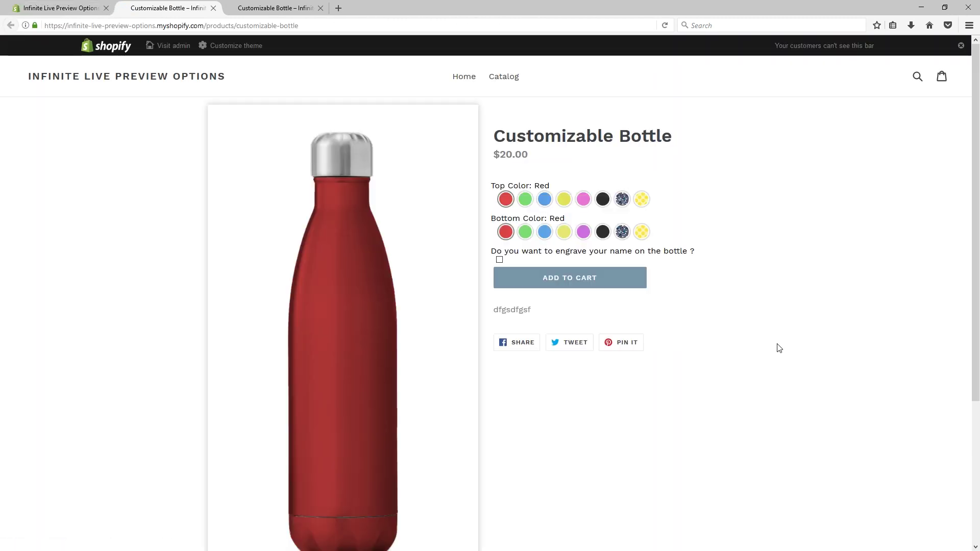
scroll(772, 358, "down", 3)
scroll(771, 357, "up", 1)
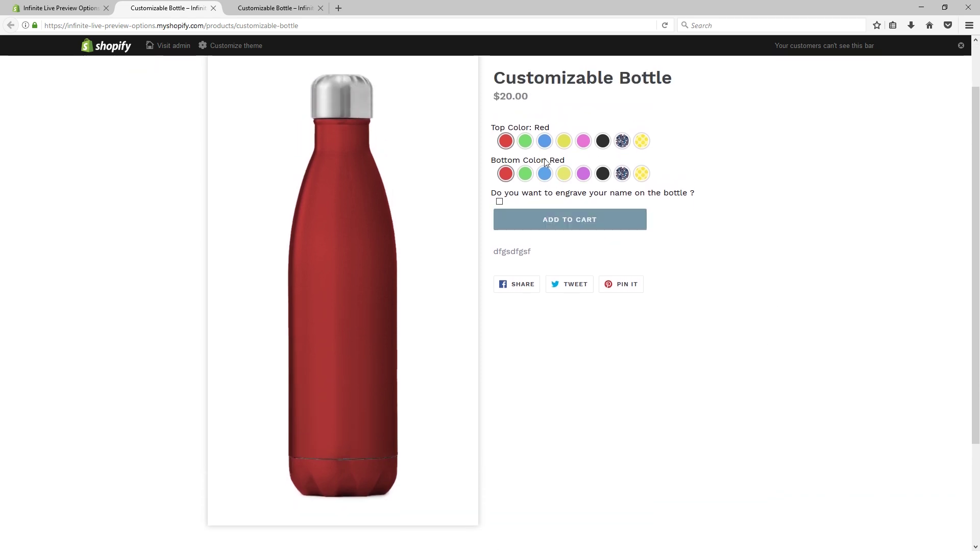
left_click(521, 145)
left_click(547, 145)
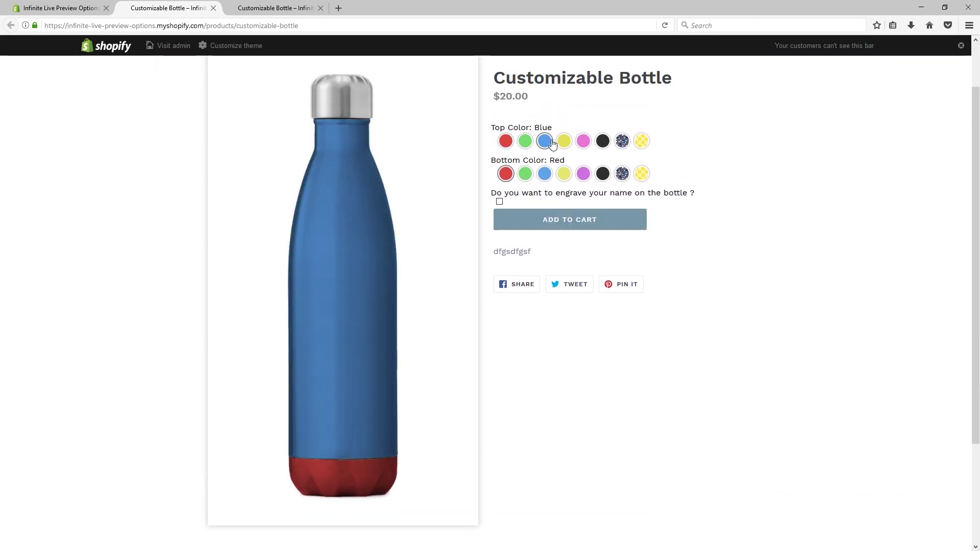
left_click(539, 177)
left_click(524, 174)
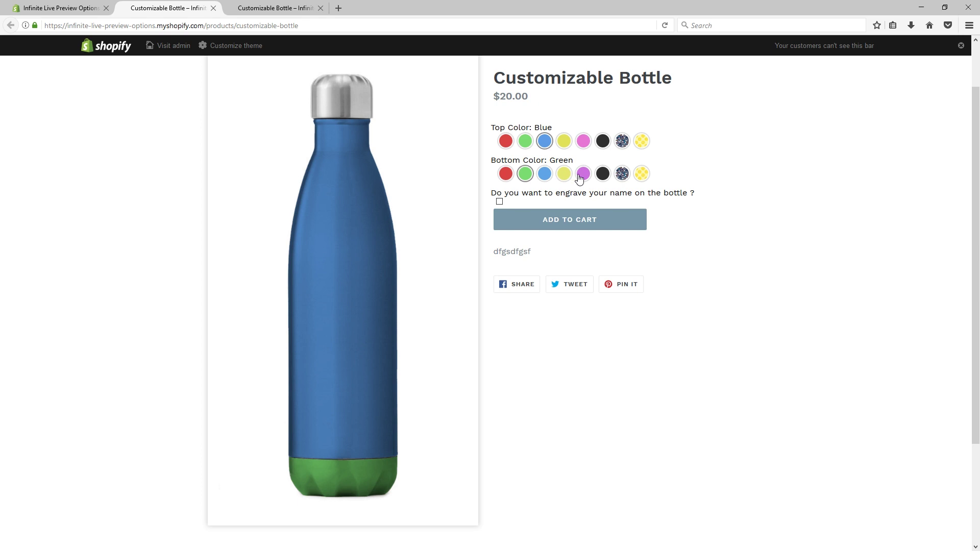
left_click(583, 174)
left_click(583, 143)
left_click(563, 143)
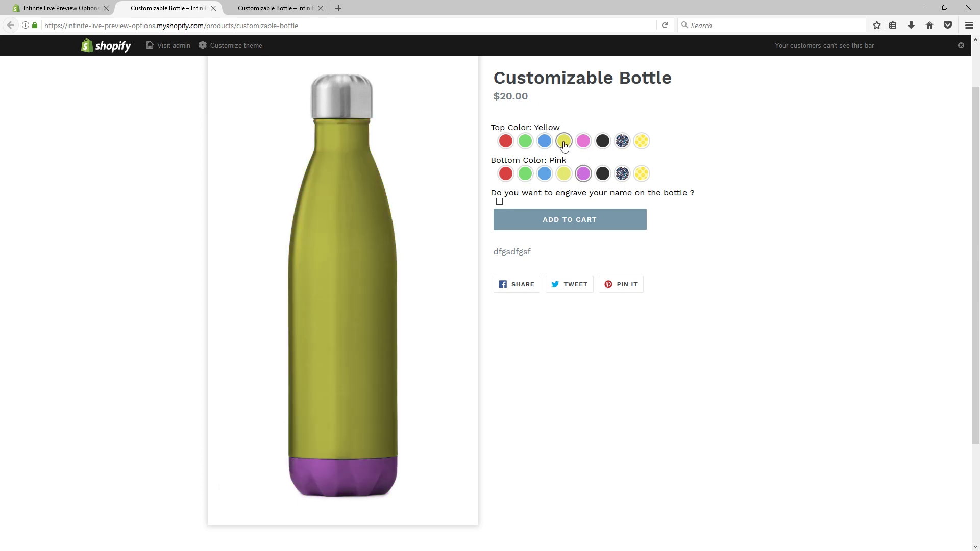
- Try the pattern swatches on the bottle: Pattern 1 over Pattern 2, and the reverse combination
left_click(621, 143)
left_click(640, 174)
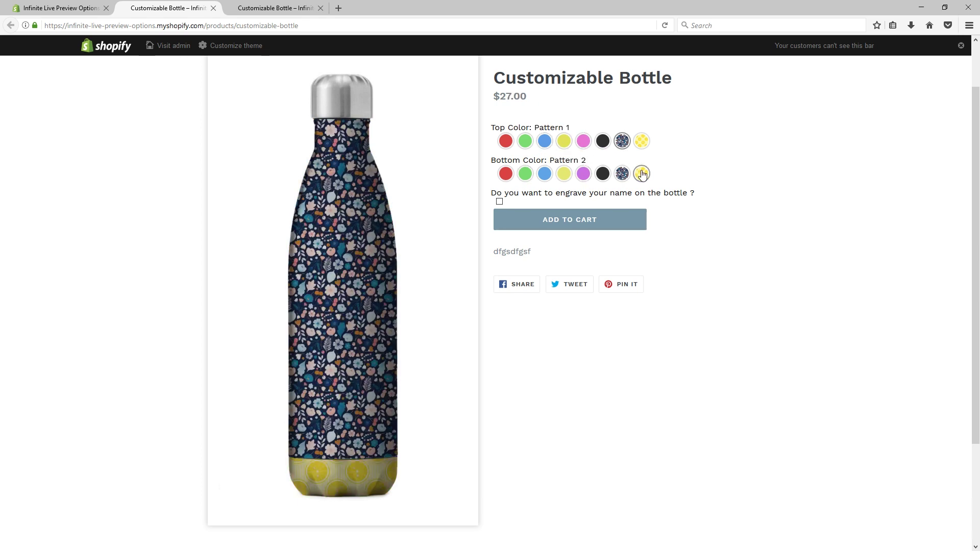
left_click(622, 173)
left_click(641, 142)
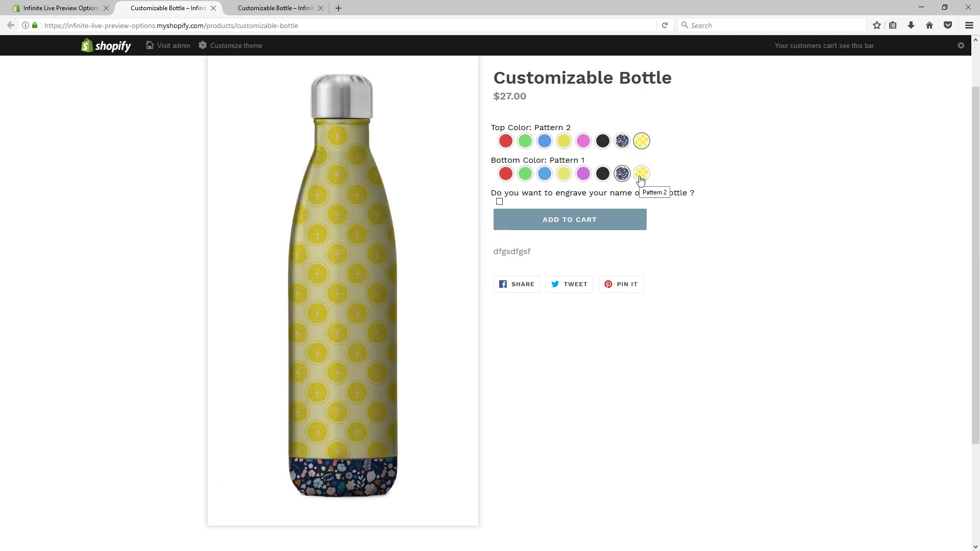
- Choose Pattern 1 for the bottle's Top Color and enable the name engraving option
scroll(635, 183, "up", 2)
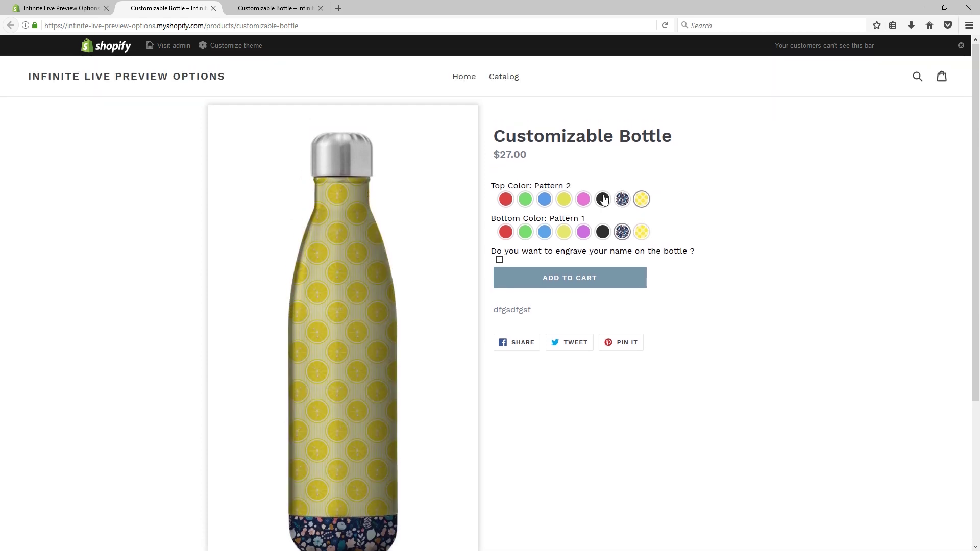
left_click(604, 200)
left_click(629, 200)
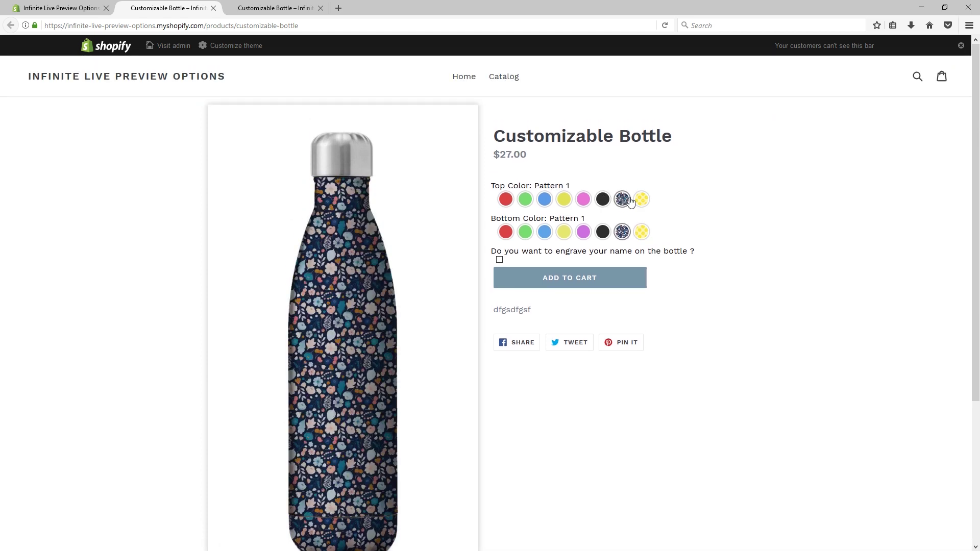
left_click(500, 260)
left_click_drag(555, 287, 486, 294)
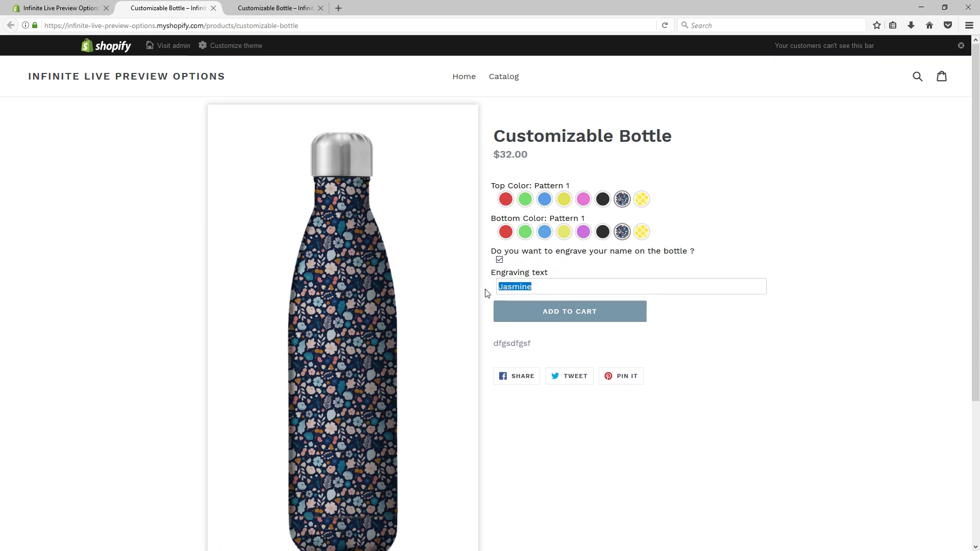
- Try Yellow on the engraved bottle's top and bottom, then set the Top Color to Red and the Bottom Color to Green
scroll(485, 301, "down", 2)
left_click(564, 141)
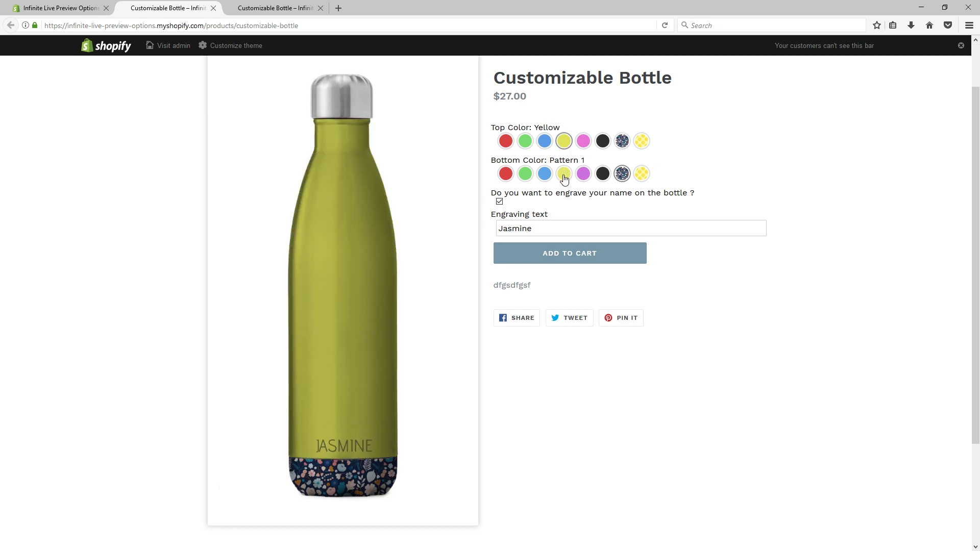
left_click(564, 176)
left_click(525, 175)
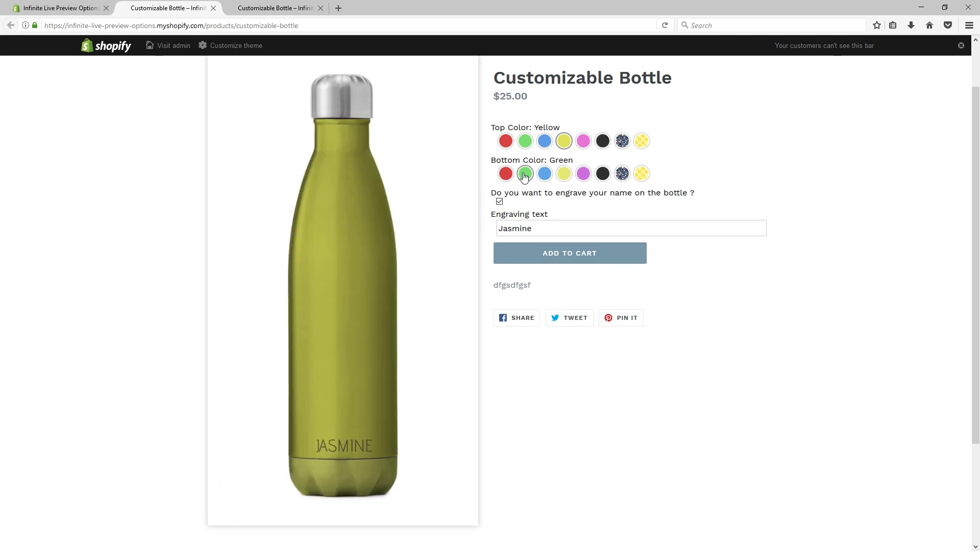
left_click(505, 143)
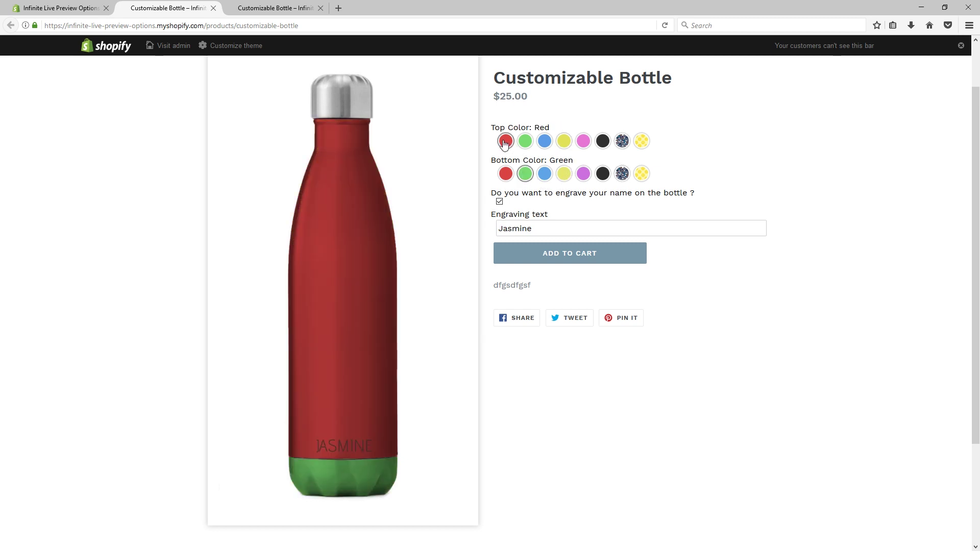
- Replace the engraving text with a different first name and add the customized bottle to the cart
left_click_drag(535, 228, 473, 228)
type("Samantha")
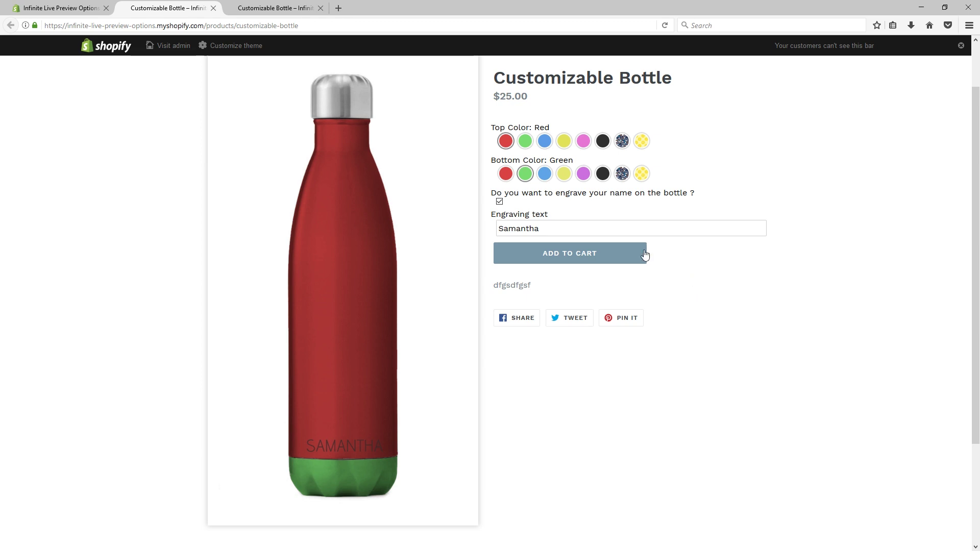
left_click(576, 250)
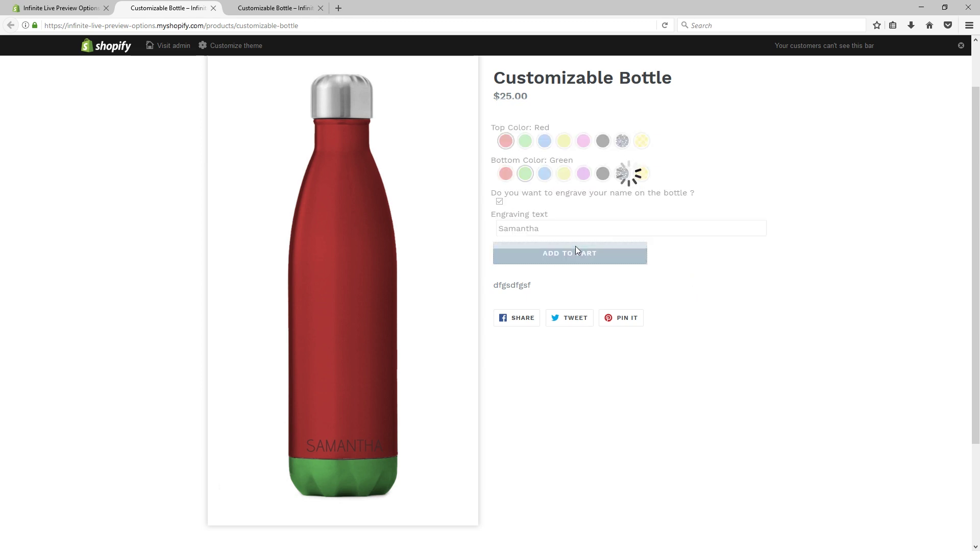